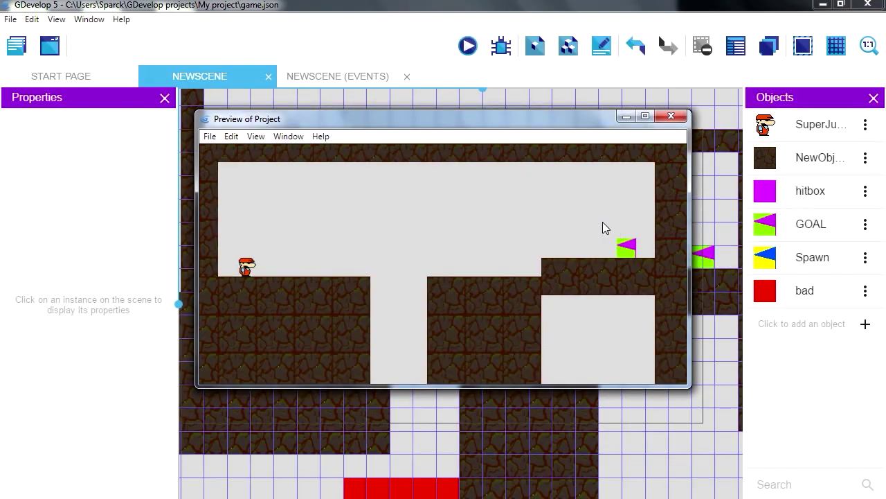
Step: Playtest the current level in the preview up to the goal flag and close the preview
key("Right")
key("space")
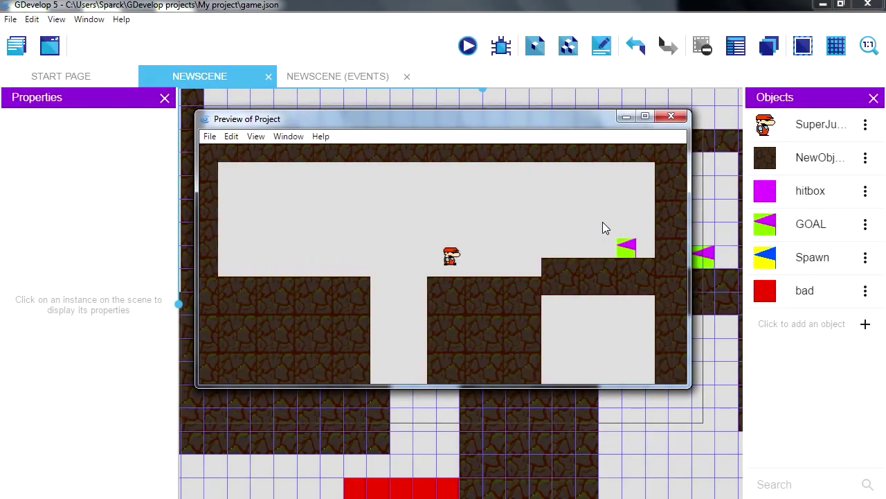
key("Left")
key("Right")
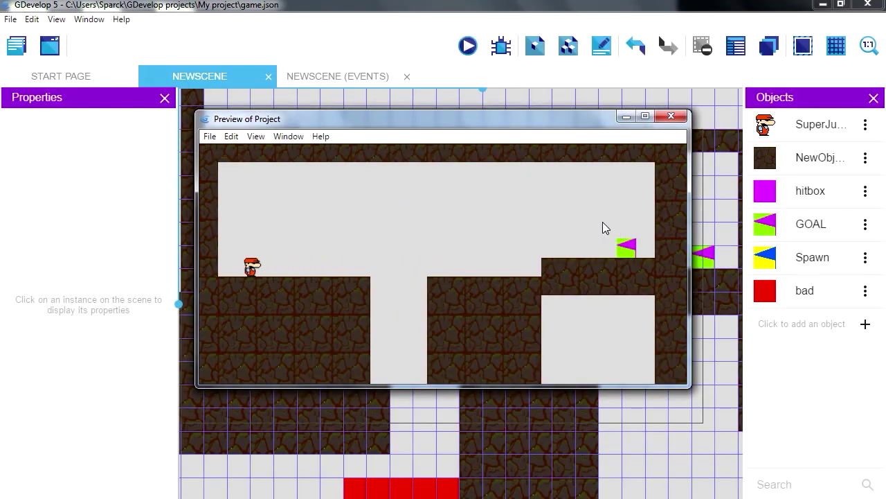
key("space")
left_click(671, 117)
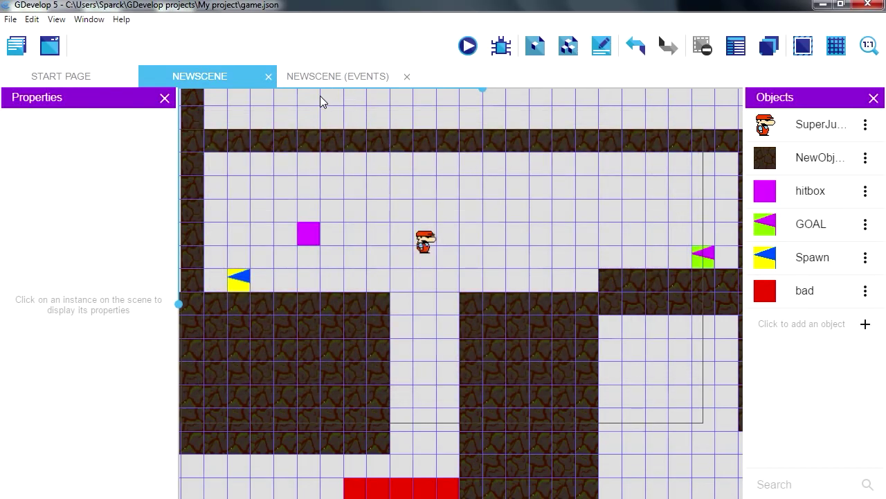
Step: Rename the scene NewScene to Level1 in the project's scene list
left_click(16, 45)
left_click(67, 269)
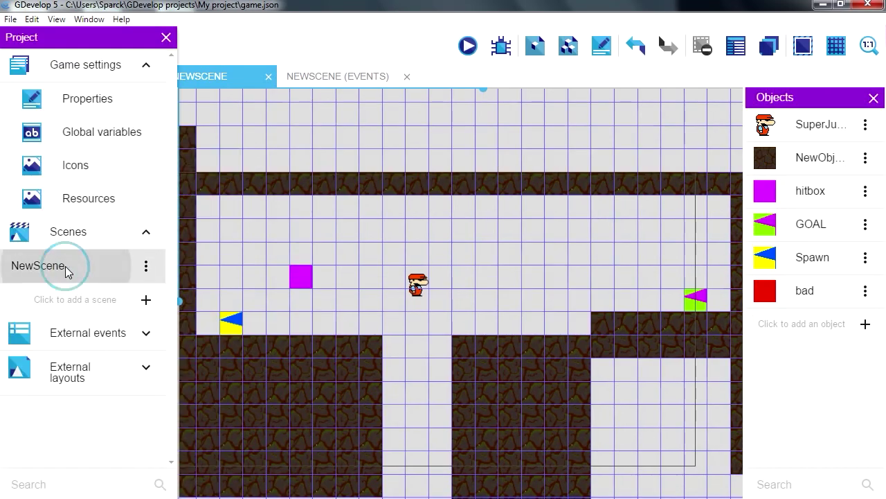
left_click(146, 269)
left_click(159, 301)
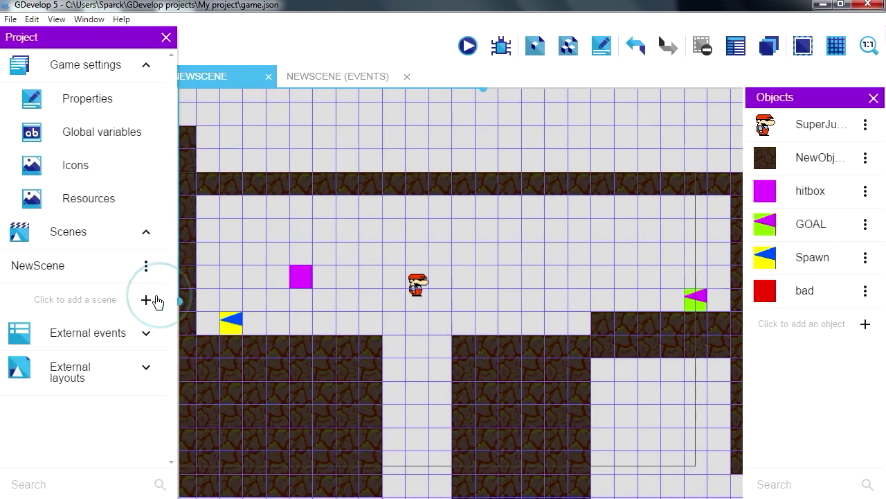
left_click(144, 271)
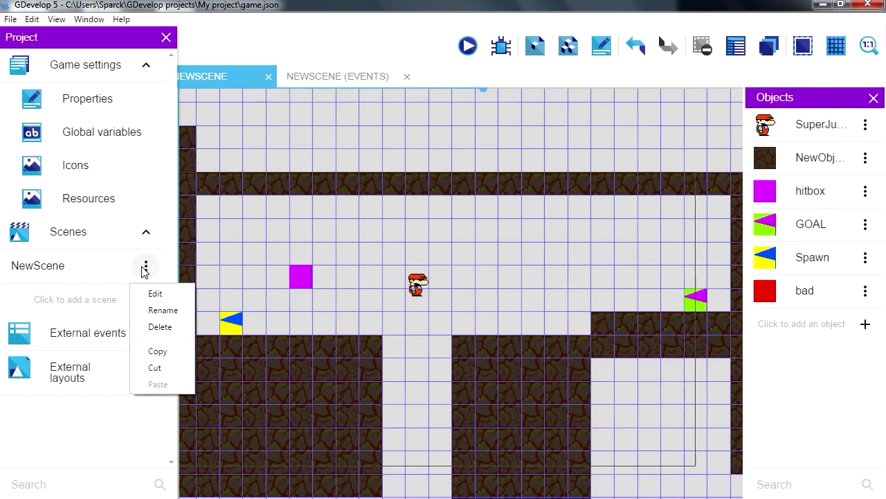
left_click(163, 311)
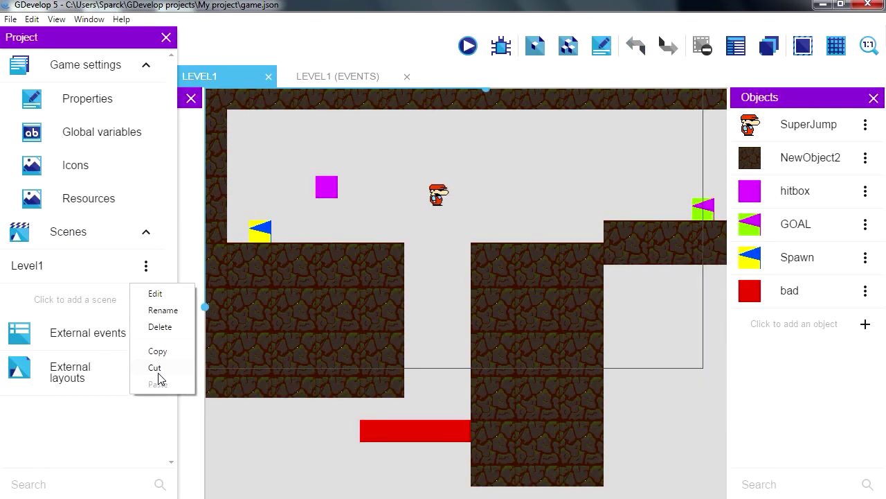
Step: Duplicate the Level1 scene by copying it and pasting the copy into the scene list
left_click(158, 352)
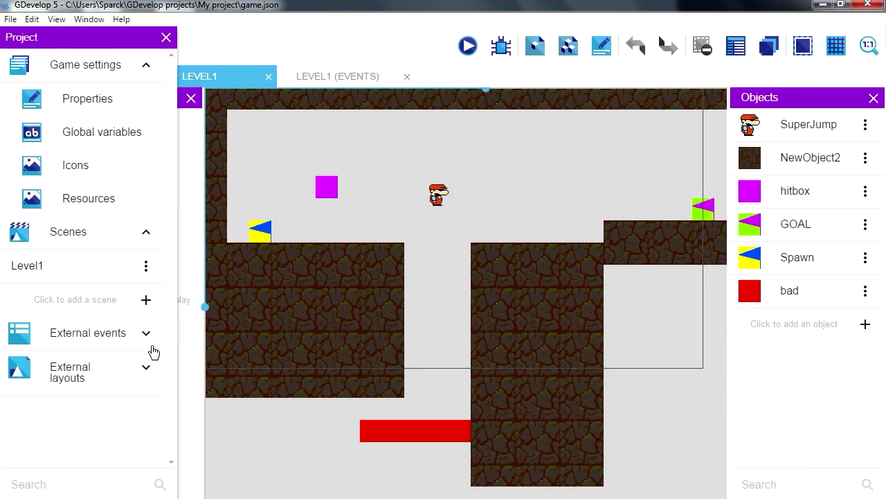
right_click(86, 280)
left_click(163, 384)
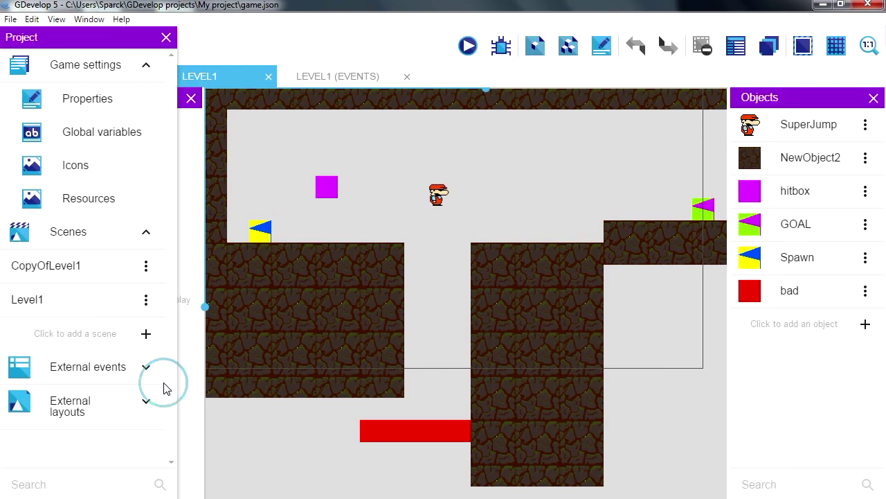
Step: Rename the copied scene as Level2
left_click(145, 265)
left_click(173, 312)
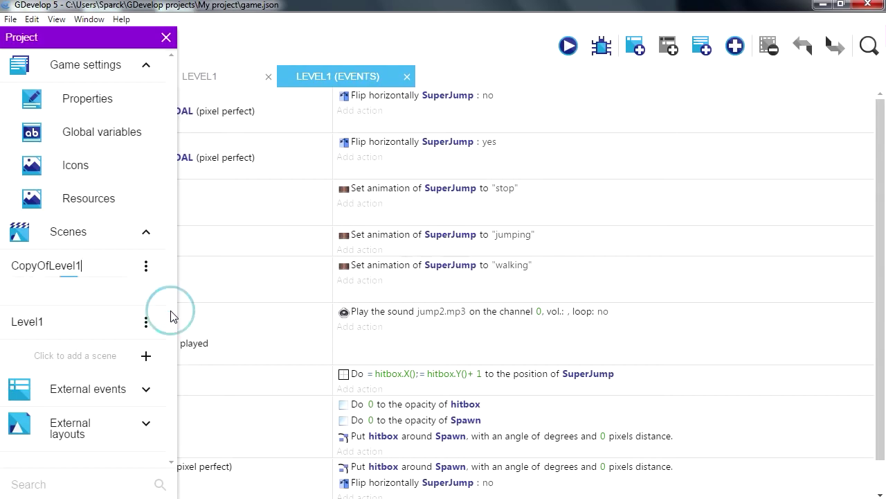
left_click(88, 265)
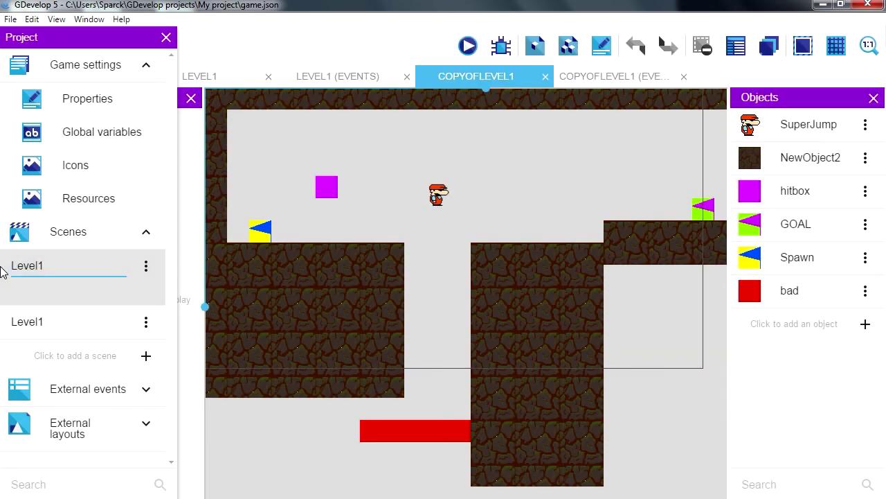
key("BackSpace")
type("2")
key("Return")
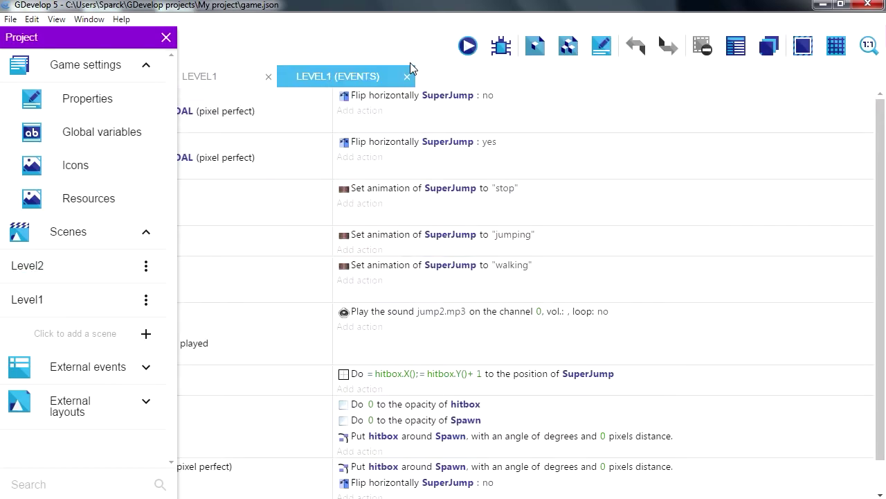
Step: Open the Level2 scene for editing and close the Level1 scene and its events
left_click(406, 77)
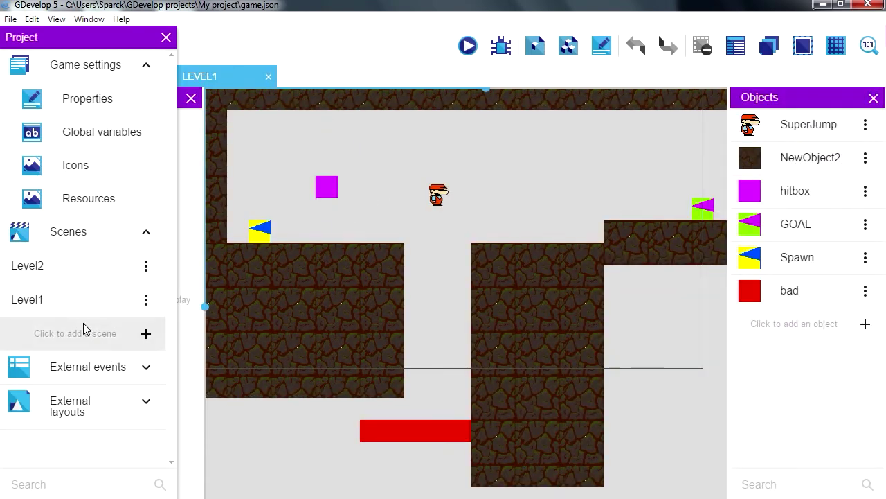
left_click(96, 266)
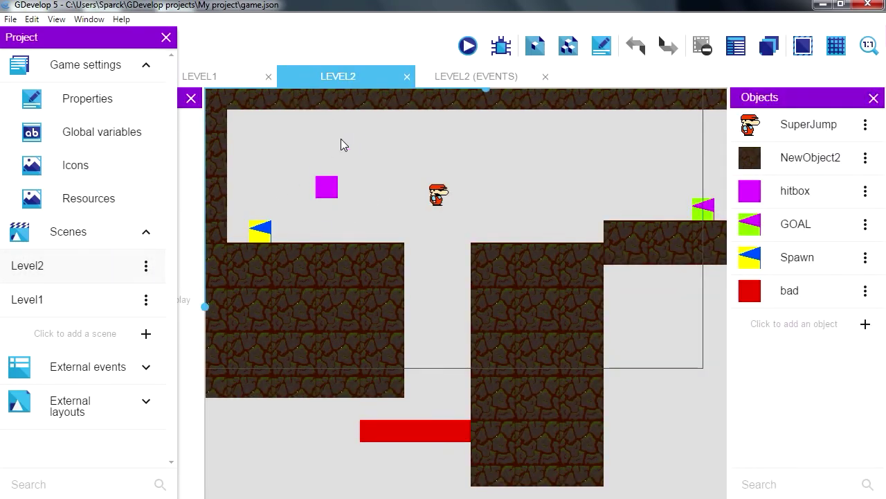
left_click(269, 76)
left_click(213, 79)
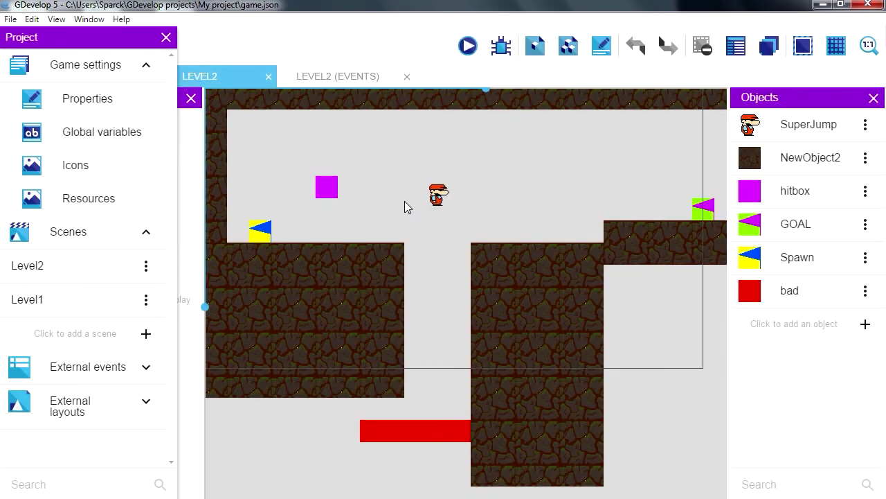
Step: Change the Level2 background colour to a pale grey-green in the scene properties
middle_click_drag(500, 201, 478, 265)
right_click(482, 263)
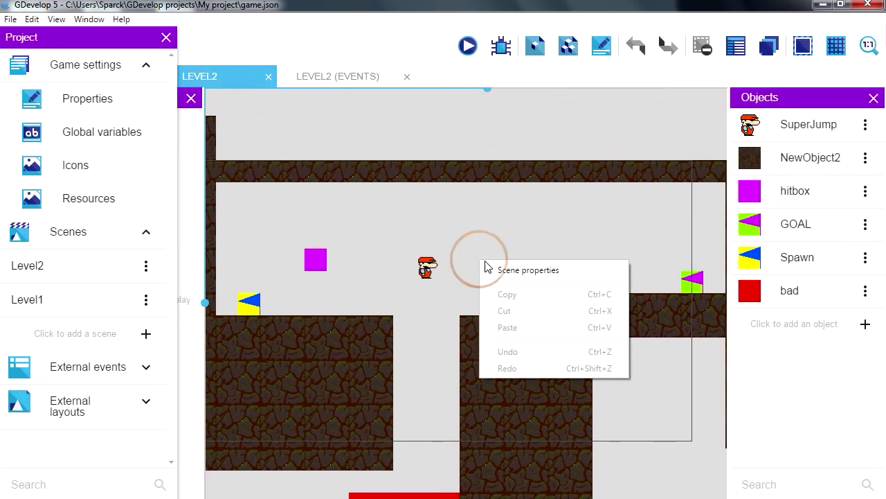
left_click(504, 270)
left_click(527, 232)
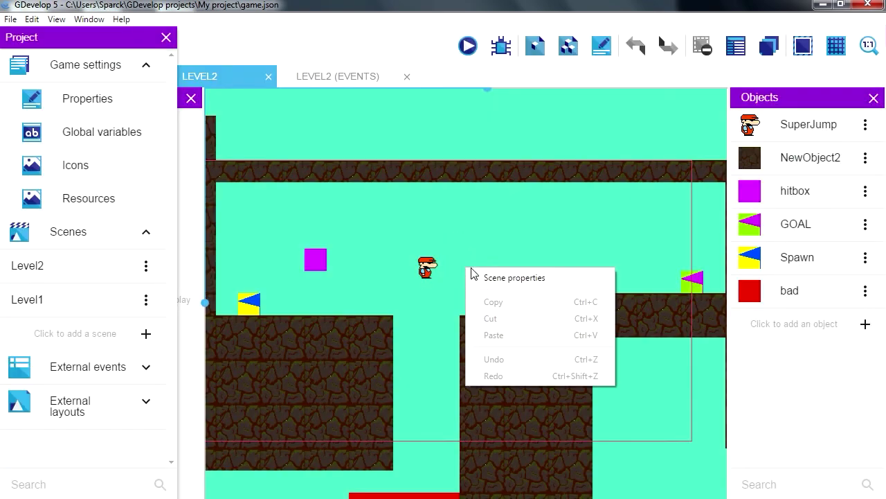
left_click(488, 279)
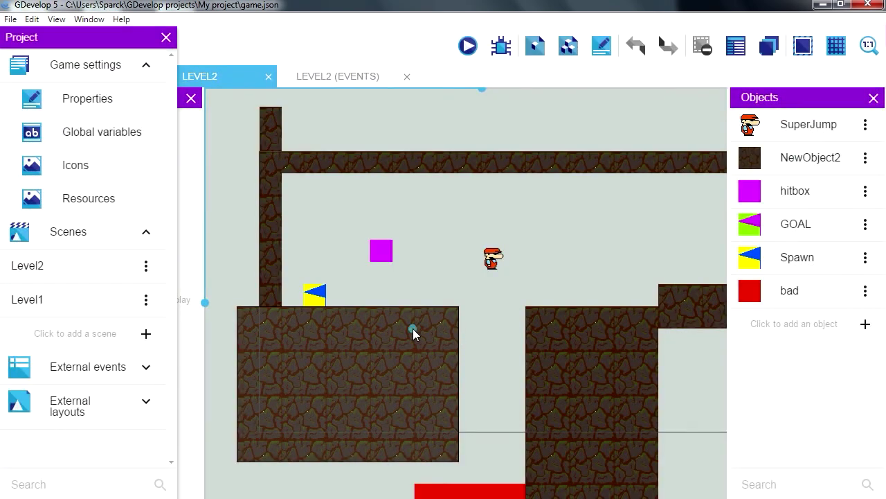
left_click(426, 363)
left_click(485, 349)
middle_click_drag(496, 343, 464, 338)
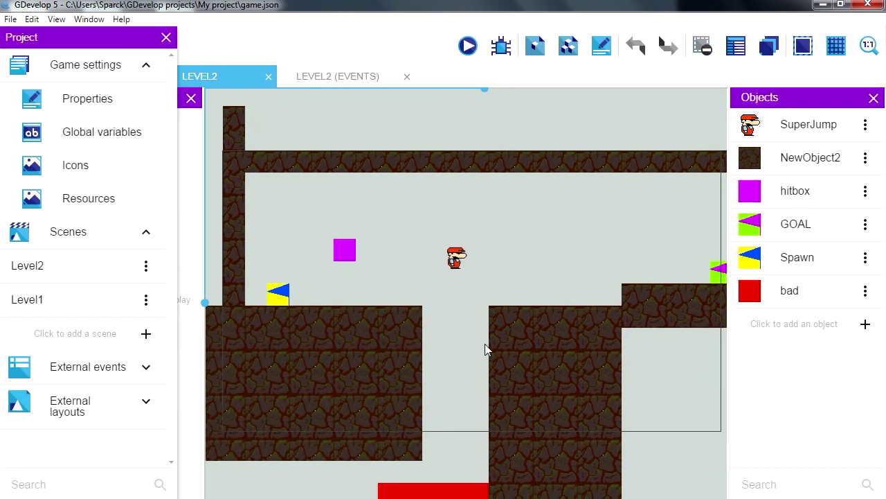
Step: Raise the left ground block and the Spawn flag, and move the hitbox and player above the ceiling
left_click(406, 355)
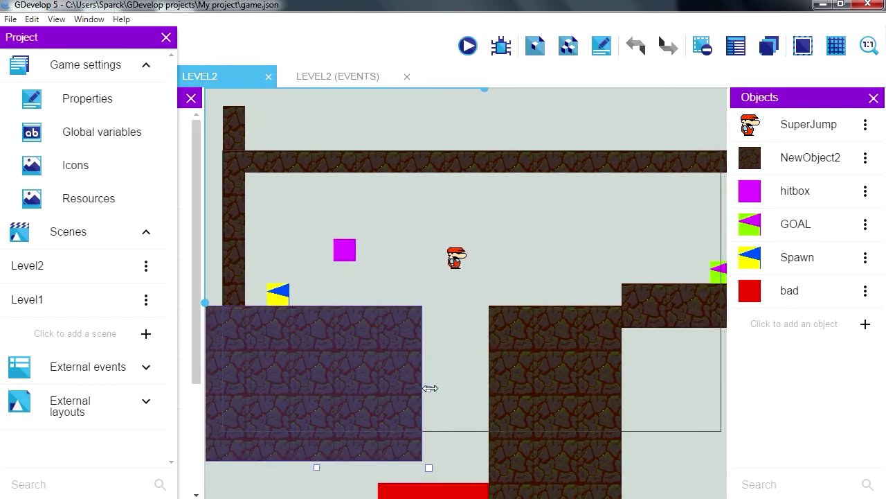
left_click_drag(277, 293, 386, 222)
left_click_drag(342, 246, 439, 135)
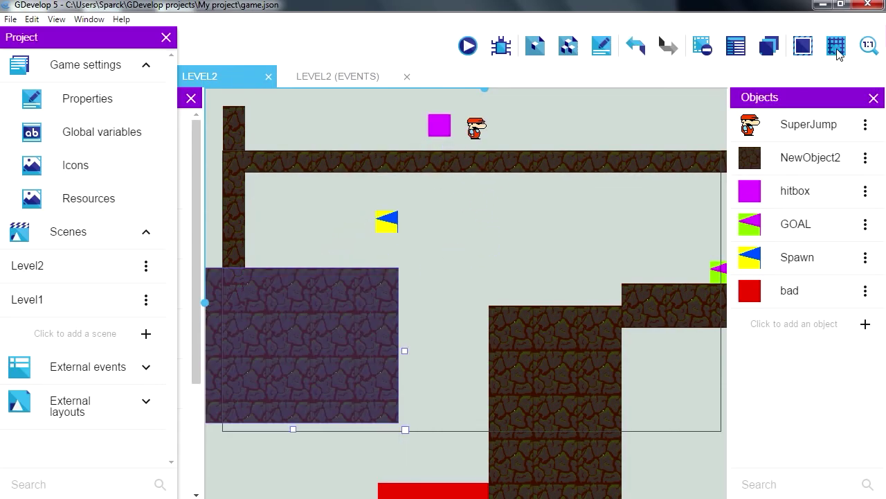
Step: Show the grid and rearrange the lower blocks, placing the middle ground block against the left one and the red bad strip under the right gap
left_click(838, 50)
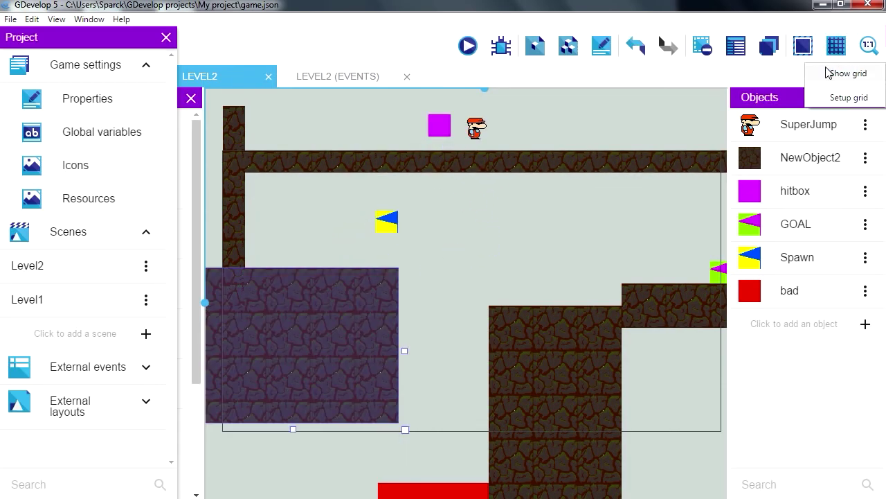
left_click(828, 71)
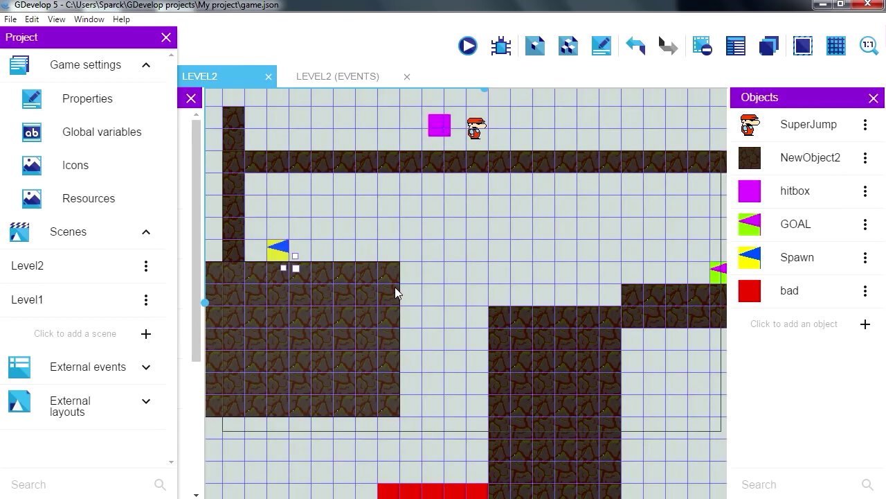
middle_click_drag(453, 295, 421, 285)
scroll(484, 295, "right", 2)
scroll(514, 281, "down", 1)
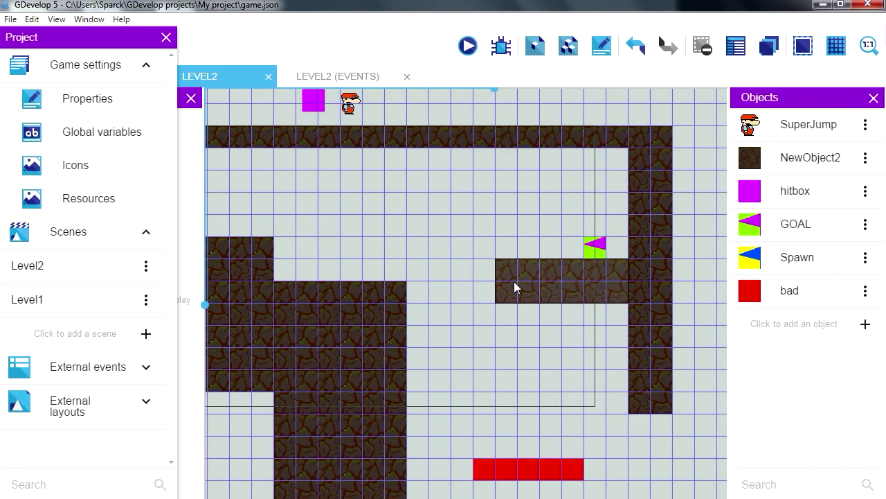
Step: Raise the GOAL flag by three grid cells and the platform beneath it by two cells
left_click_drag(603, 250, 603, 184)
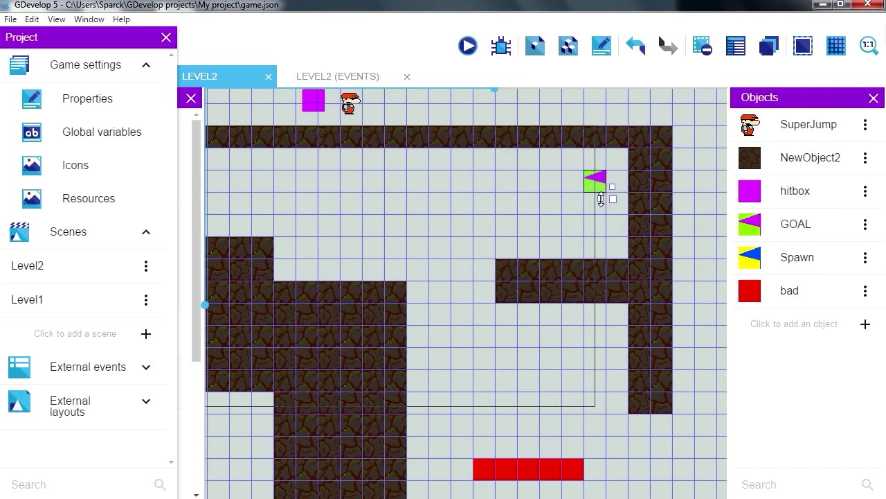
left_click_drag(606, 277, 603, 239)
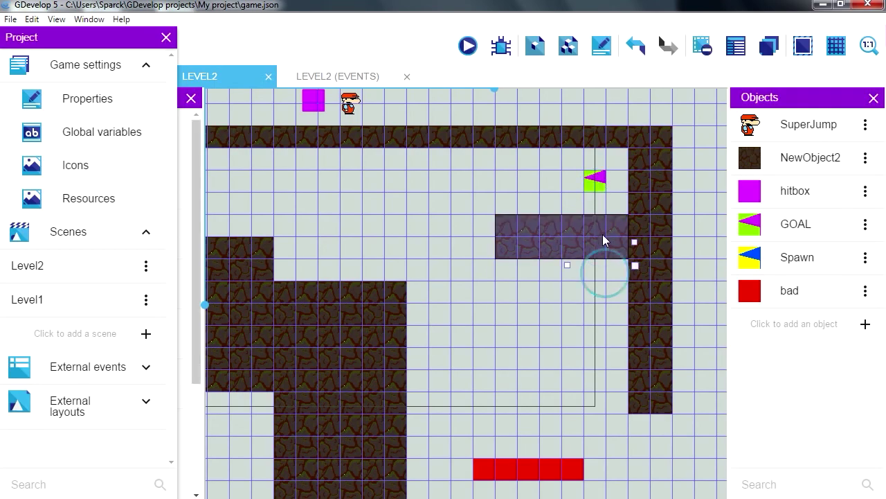
left_click(481, 312)
scroll(501, 332, "up", 1)
scroll(500, 333, "left", 1)
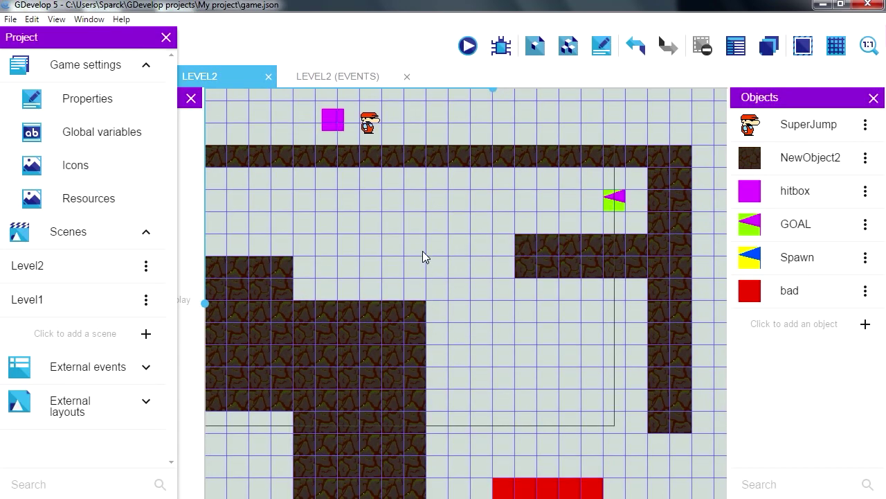
scroll(503, 332, "up", 2)
scroll(534, 370, "left", 2)
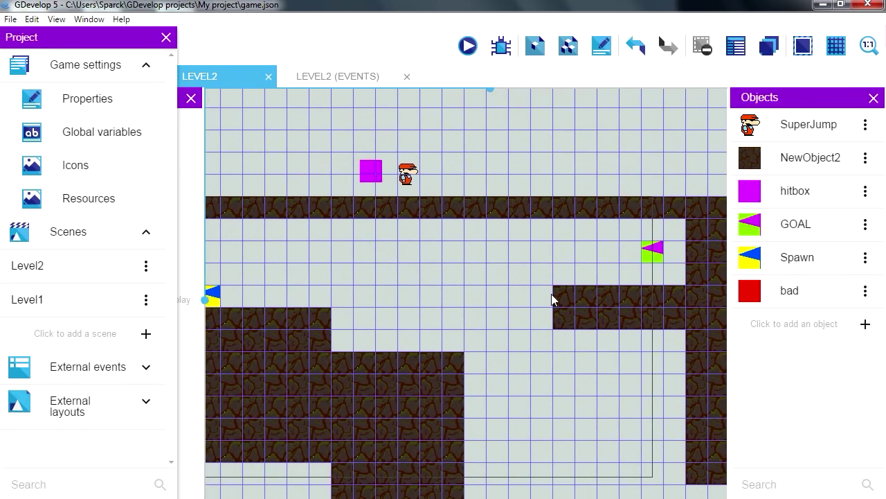
Step: Preview Level2 and try the jump from the middle ground block towards the goal platform
left_click(468, 45)
key("space")
key("Right")
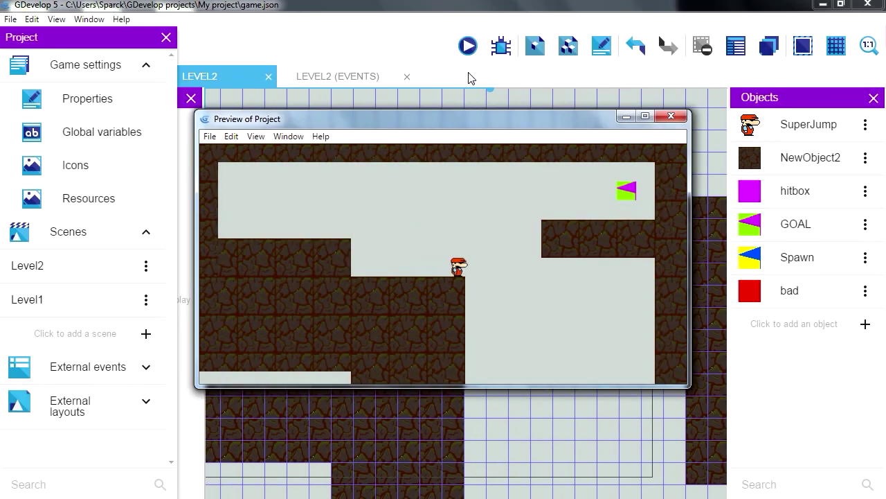
key("space")
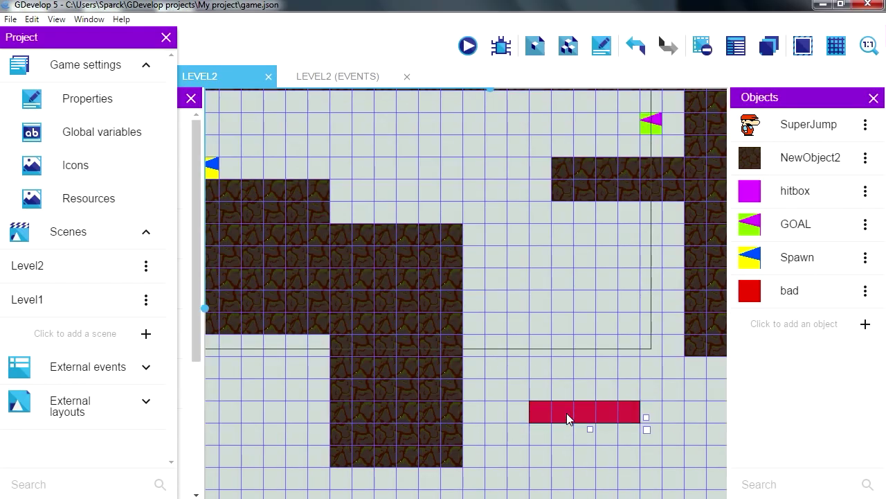
Step: Move the red bad strip against the middle ground block and stretch it across the pit to the right wall
left_click_drag(567, 413, 500, 414)
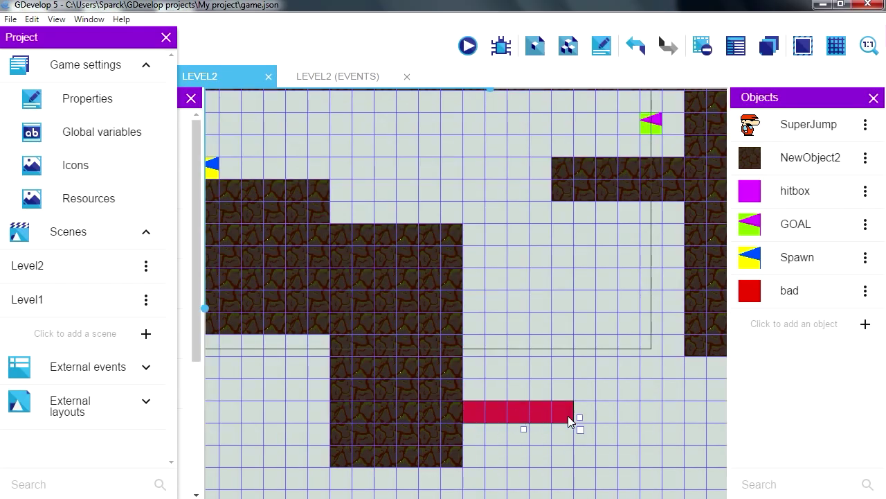
left_click_drag(579, 416, 704, 419)
left_click_drag(704, 418, 734, 419)
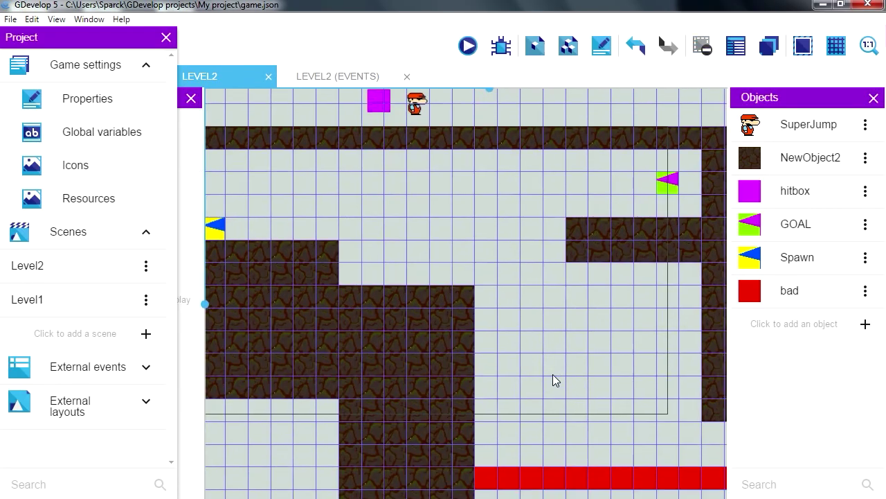
middle_click_drag(552, 374, 613, 428)
Step: Preview Level2 again to test the jump to the goal platform and the fall into the pit, and close the preview
left_click(473, 51)
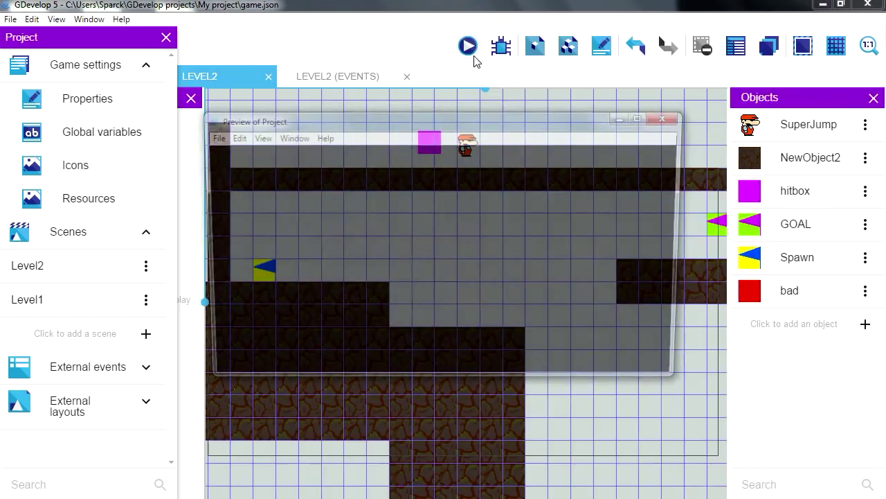
key("Right")
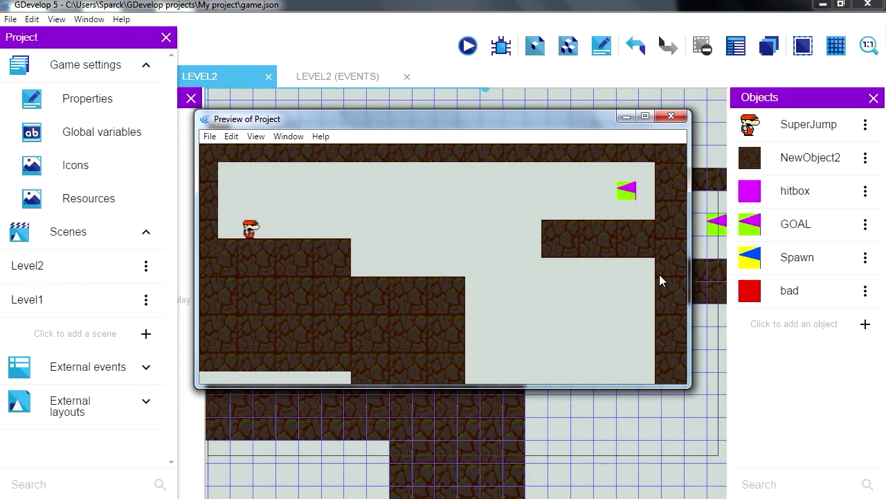
key("Right")
key("space")
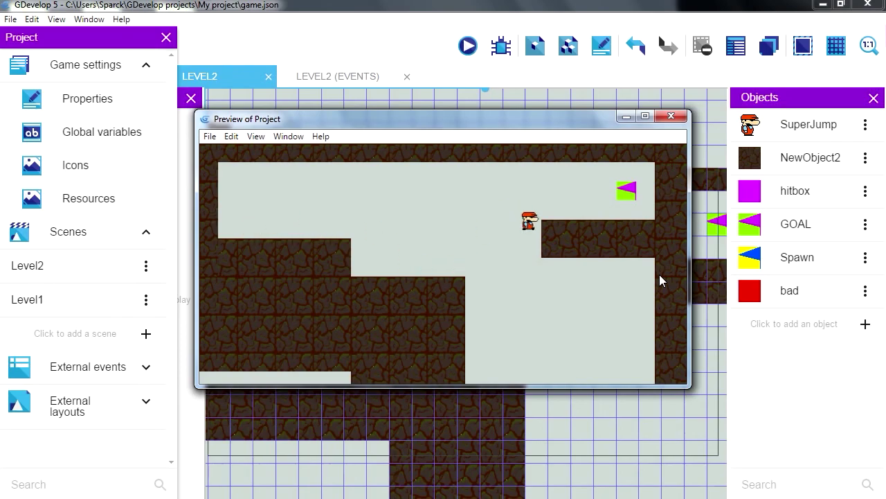
left_click(671, 116)
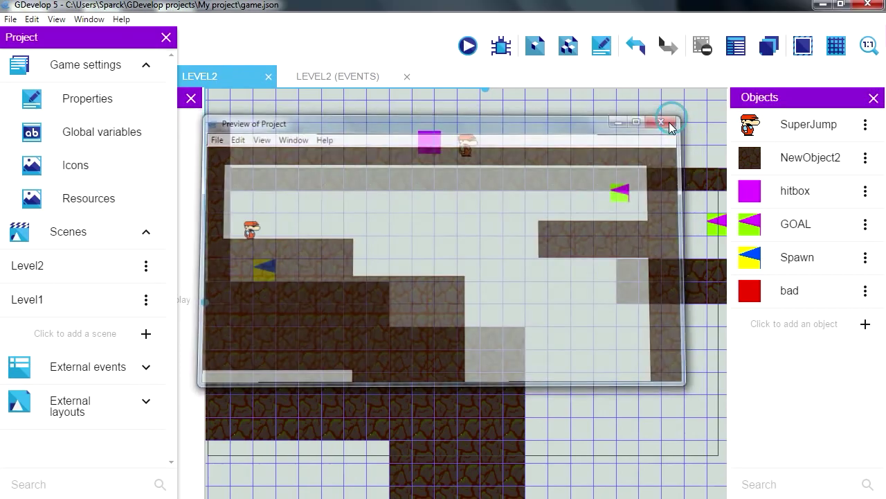
Step: Lower the goal platform by one grid cell and set the GOAL flag on it against the right wall
middle_click_drag(608, 335, 534, 332)
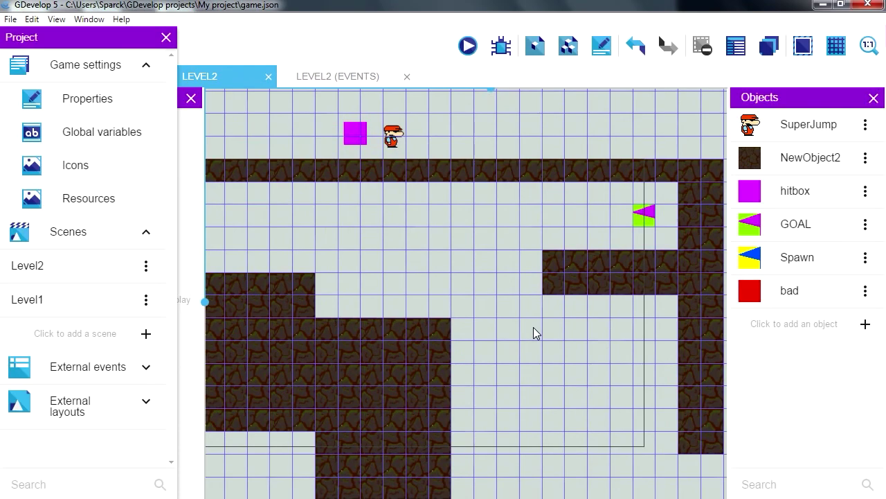
left_click(585, 274)
Step: Preview Level2 and jump onto the lowered goal platform to check that the GOAL flag can be reached
left_click(468, 46)
key("Right")
key("space")
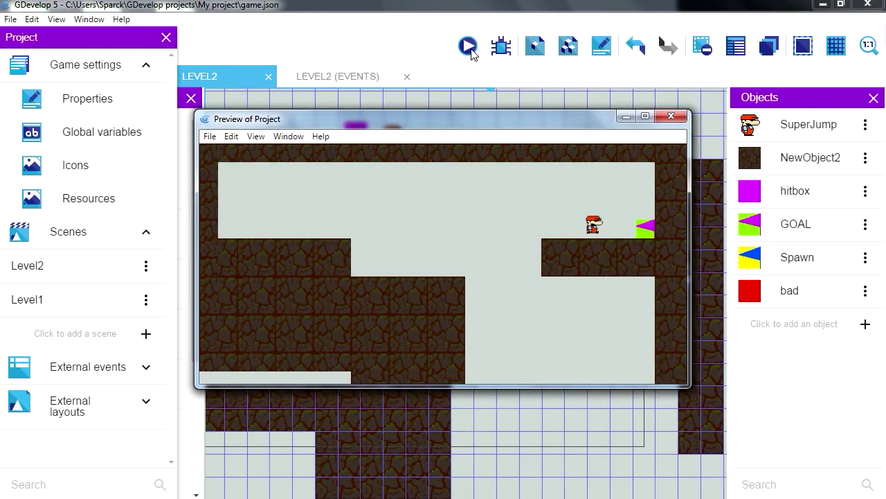
Step: Walk the character up to the GOAL flag in the Level2 preview and close the preview
key("Right")
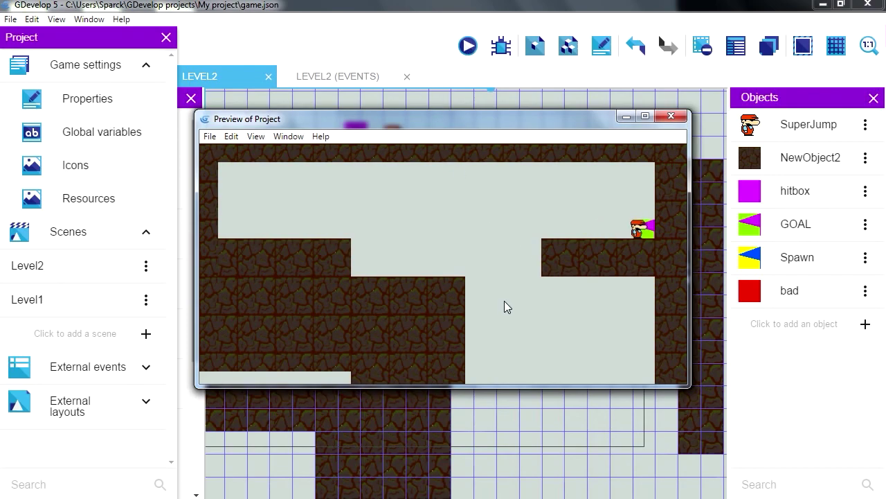
left_click(671, 118)
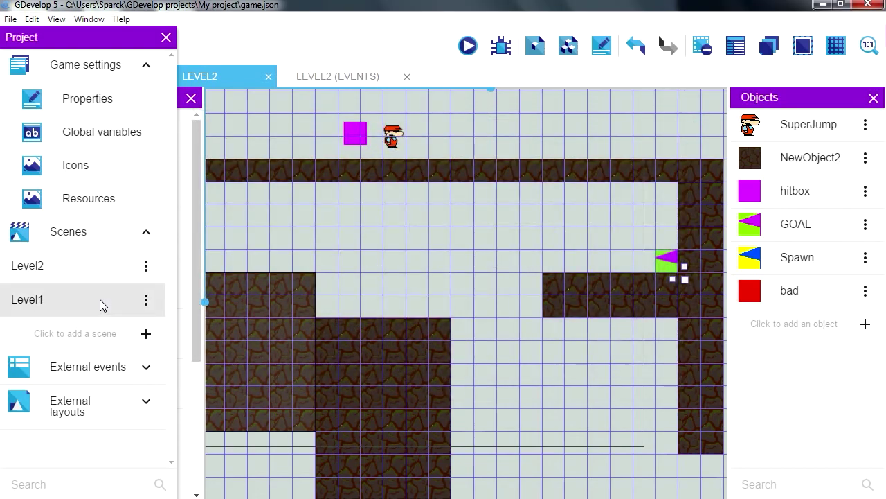
Step: Close the Level2 scene and its events, and open the Level1 scene
left_click(407, 77)
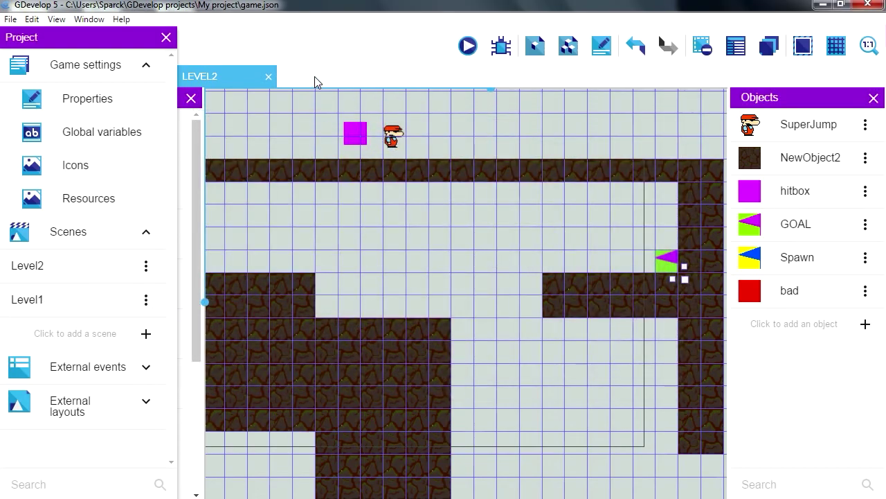
left_click(269, 77)
left_click(87, 298)
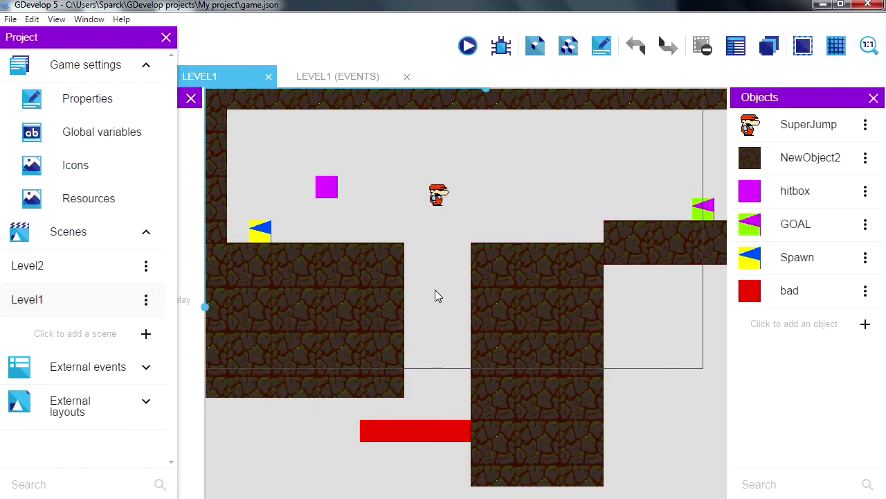
Step: Add an empty event at the end of the Level1 events
middle_click_drag(528, 196, 438, 254)
left_click(616, 266)
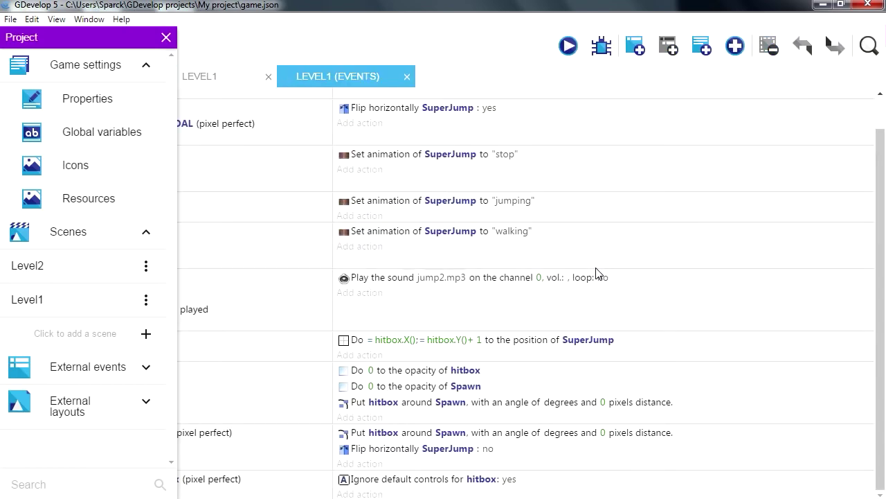
left_click(640, 52)
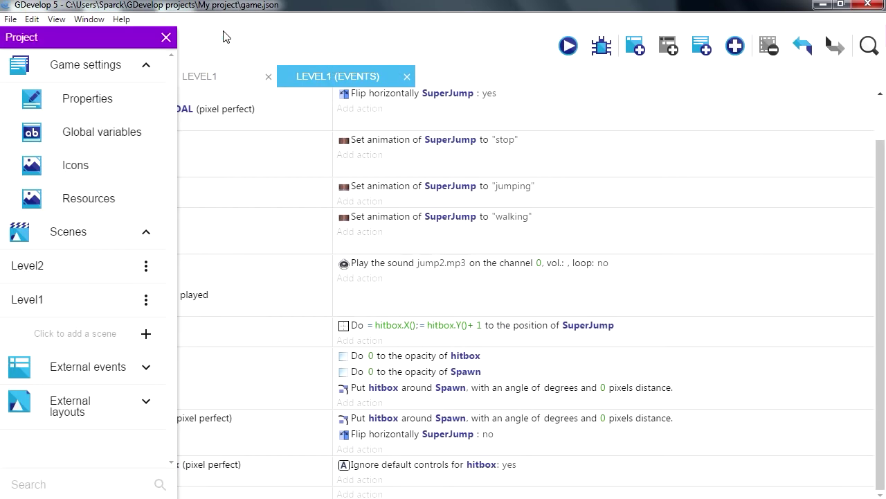
Step: Close the project manager and add an object variable named NextLevel to the GOAL object in Level1
left_click(166, 38)
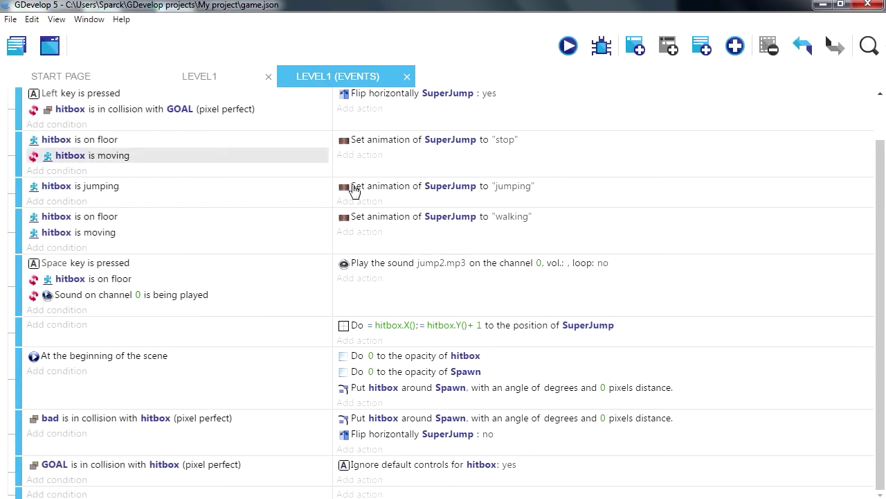
left_click(879, 218)
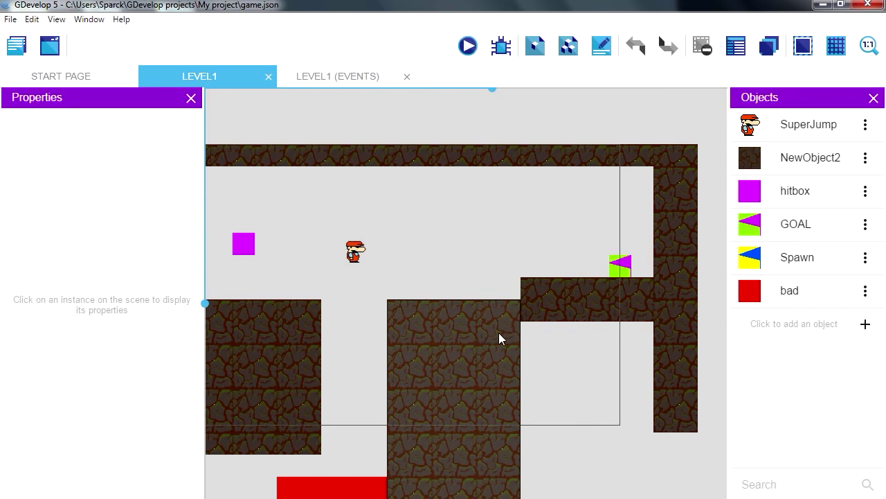
middle_click_drag(441, 224, 490, 248)
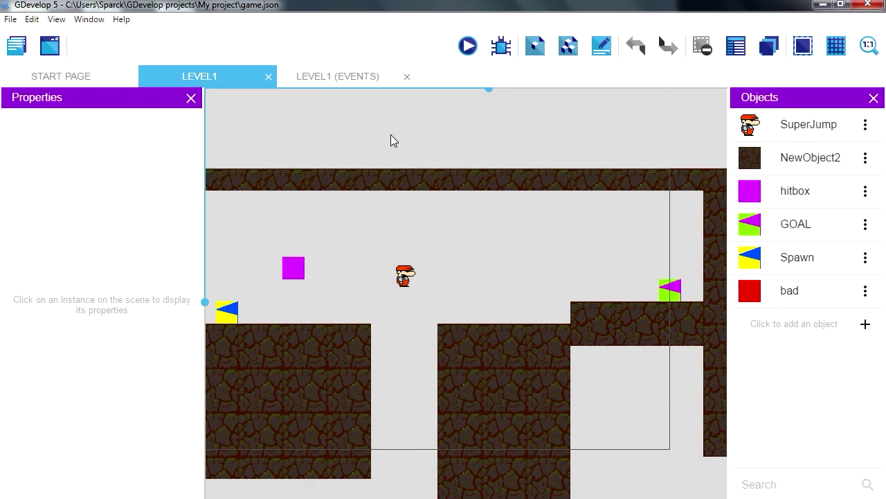
middle_click_drag(435, 198, 395, 204)
left_click(629, 295)
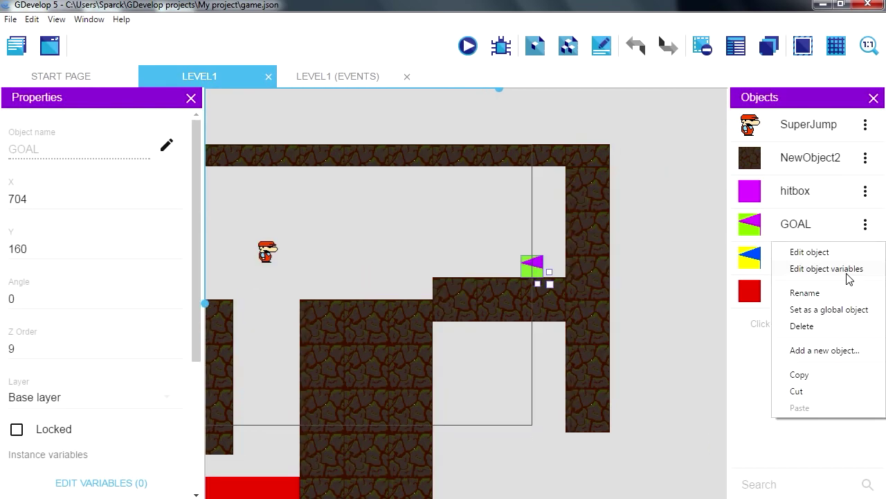
left_click(826, 269)
left_click(278, 255)
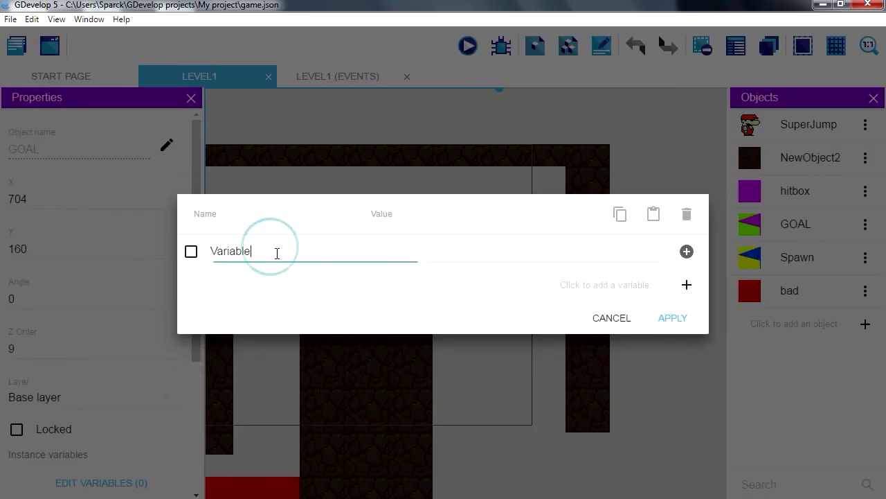
left_click_drag(273, 254, 207, 252)
key("BackSpace")
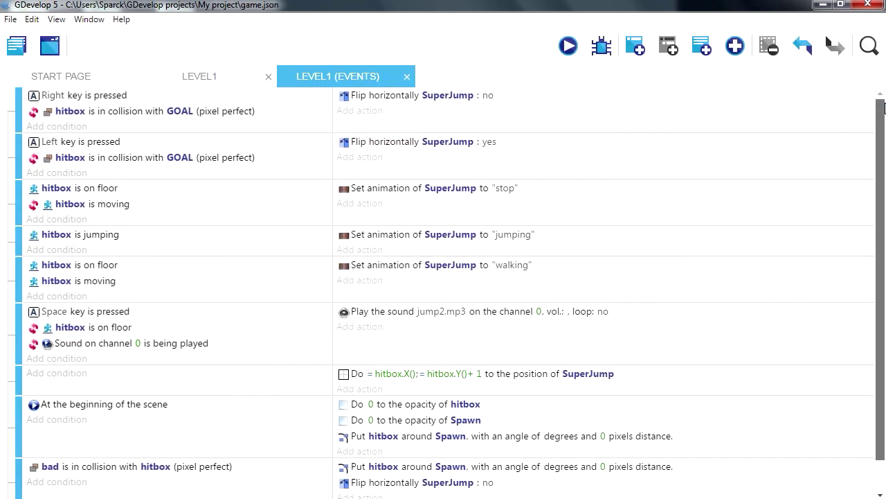
Step: In the Level1 event where GOAL collides with hitbox, start a "Modify a variable of an object" action for GOAL's NextLevel
left_click_drag(882, 108, 885, 249)
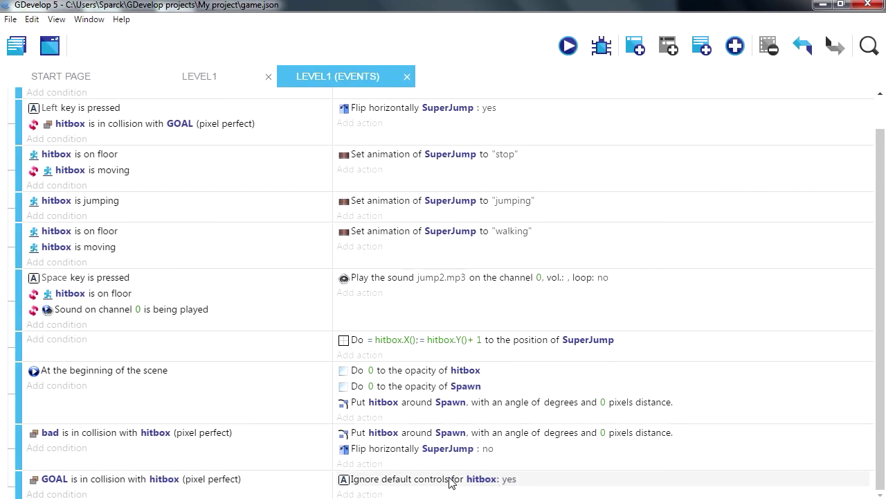
left_click(360, 494)
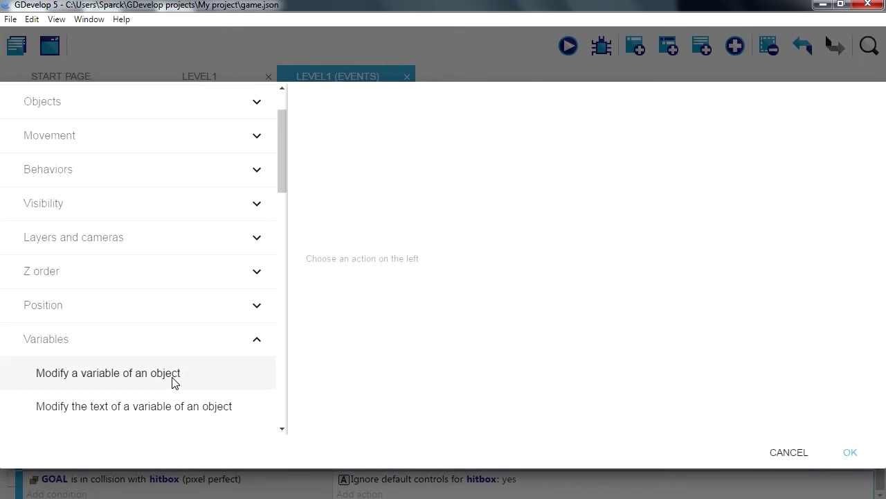
left_click(176, 377)
left_click(362, 150)
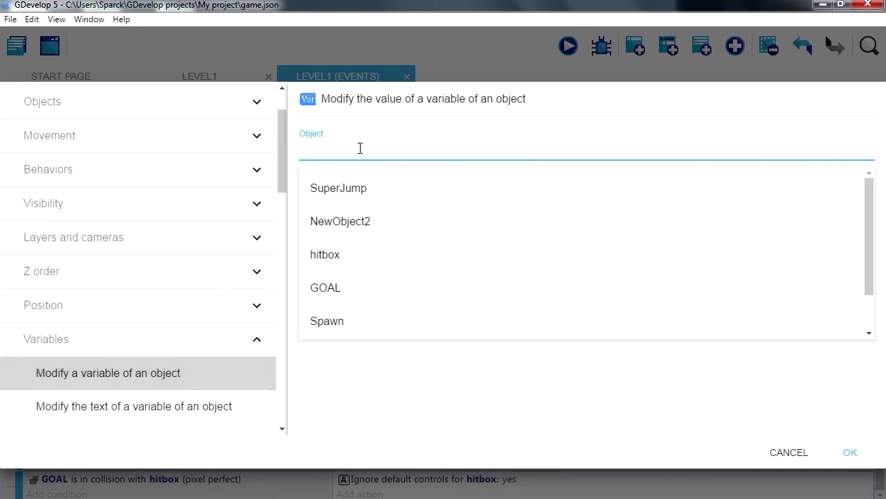
left_click(359, 291)
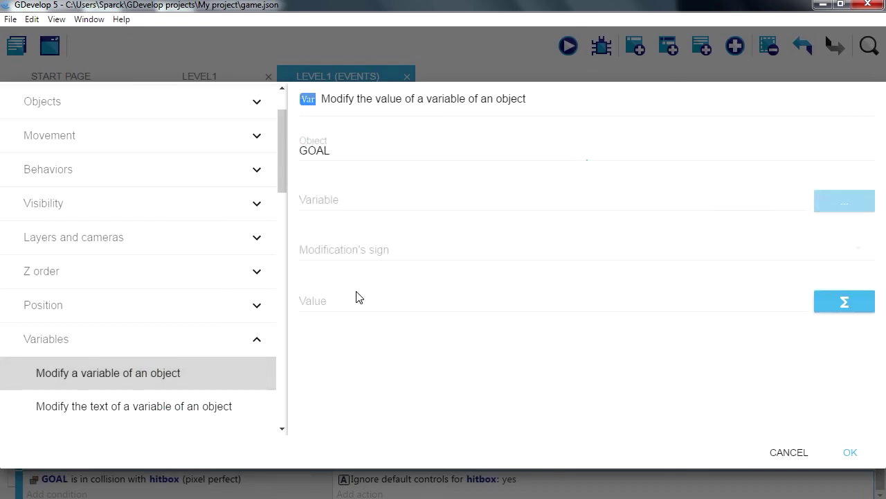
left_click(344, 198)
left_click(349, 249)
Step: Make the action add 1 to the NextLevel variable and confirm it
left_click(354, 252)
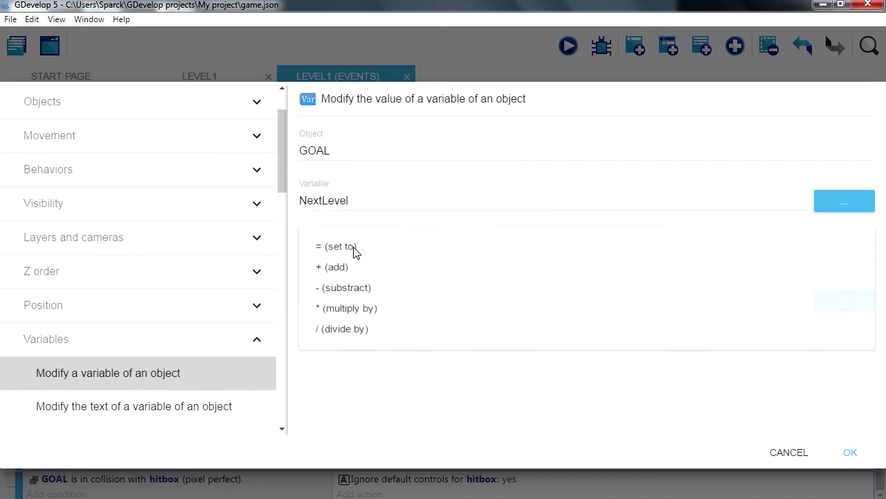
left_click(354, 254)
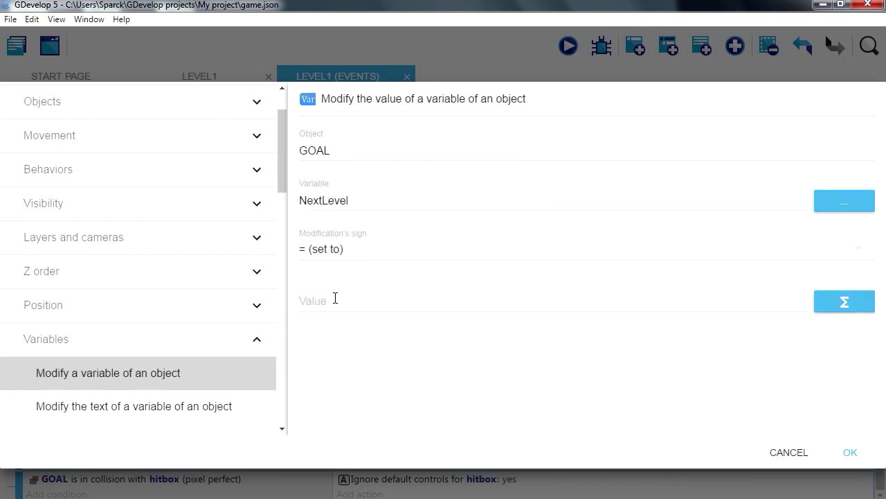
left_click(340, 248)
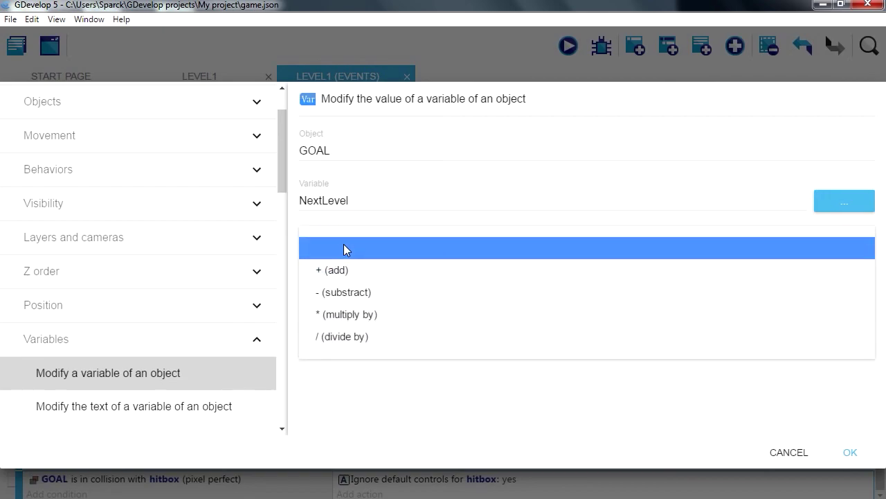
left_click(365, 270)
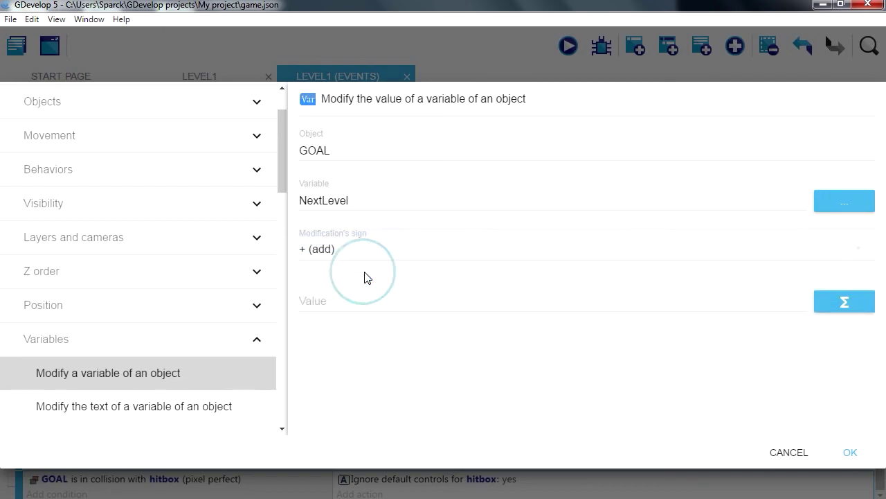
left_click(328, 302)
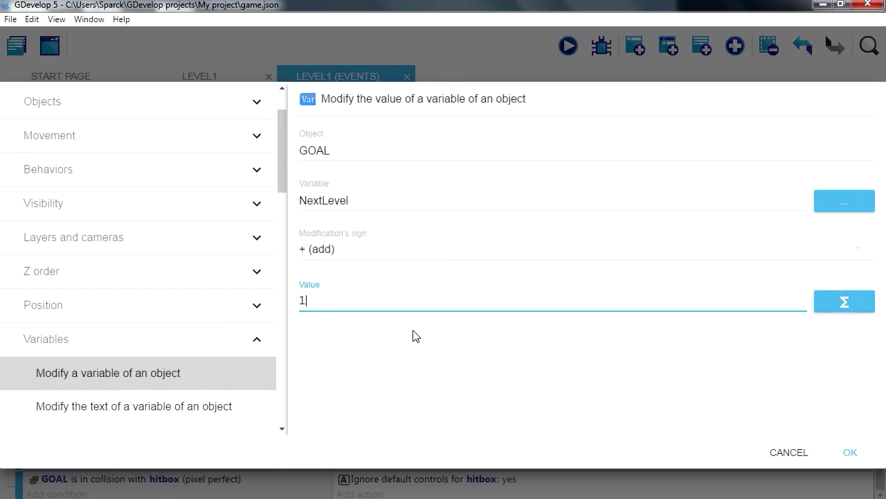
left_click(849, 452)
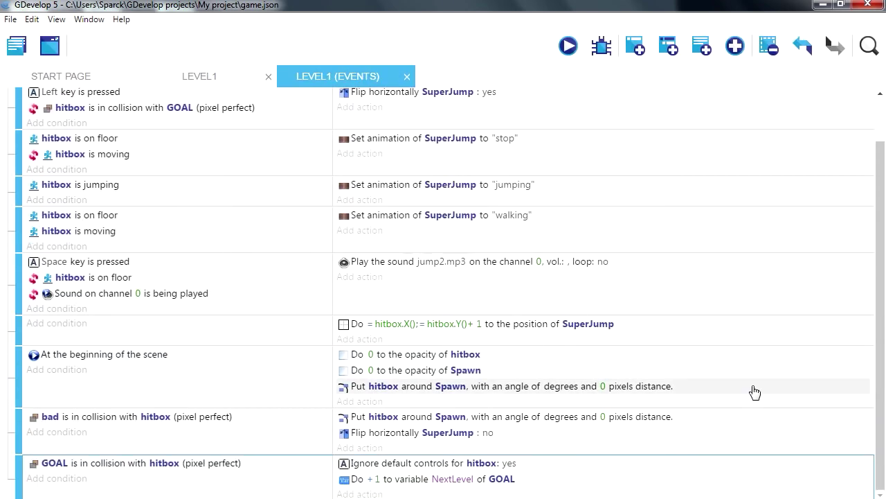
Step: Add a new event with the condition that GOAL's NextLevel variable is greater than 0
left_click(636, 47)
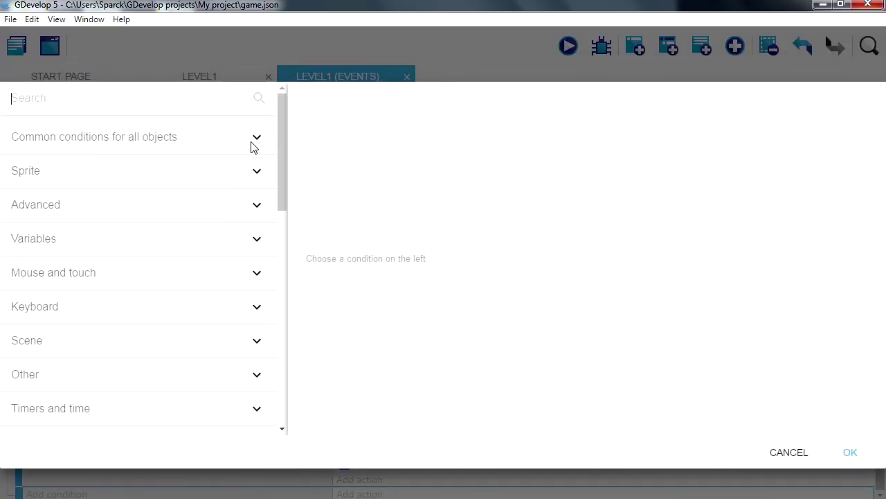
left_click(255, 142)
scroll(217, 342, "down", 1)
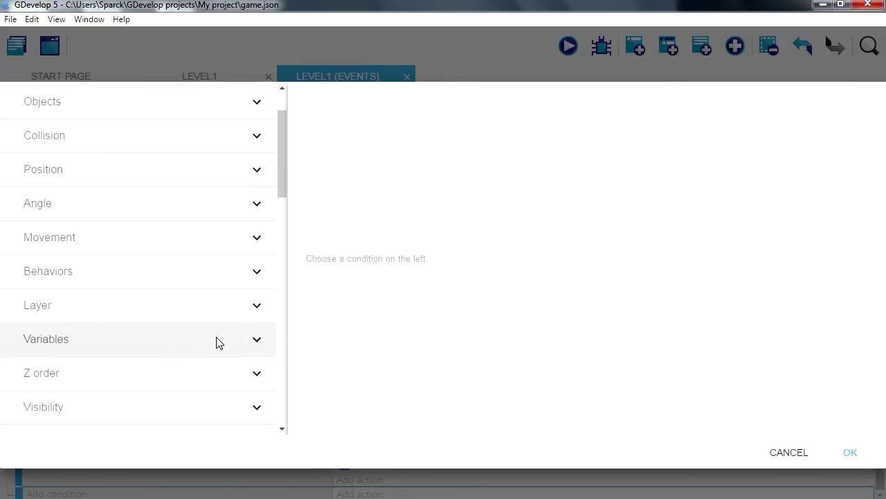
left_click(217, 342)
left_click(139, 406)
left_click(350, 291)
left_click(353, 194)
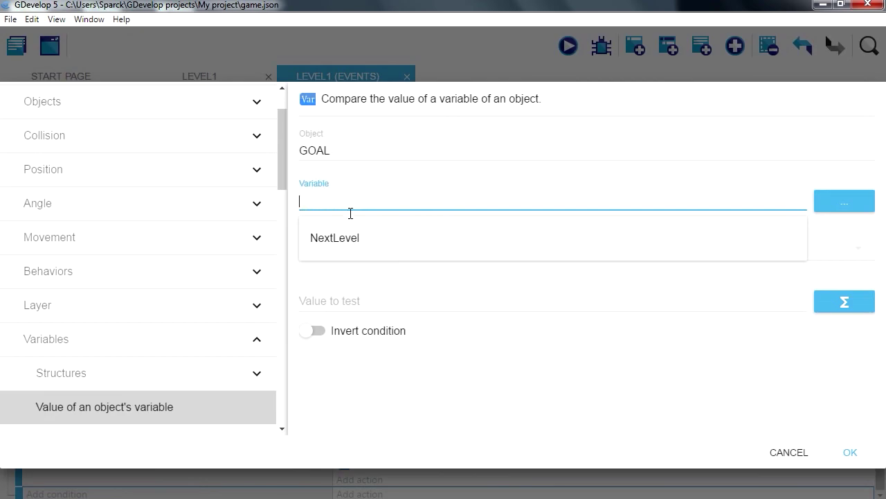
left_click(350, 240)
left_click(350, 249)
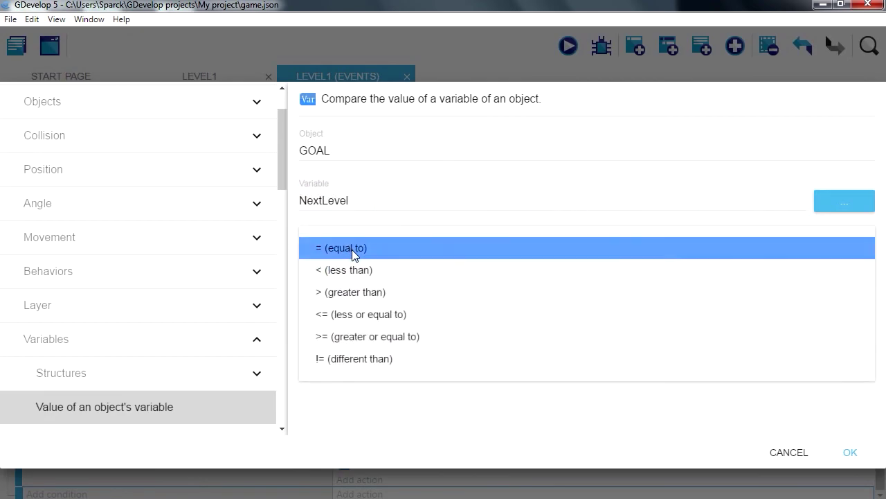
left_click(378, 292)
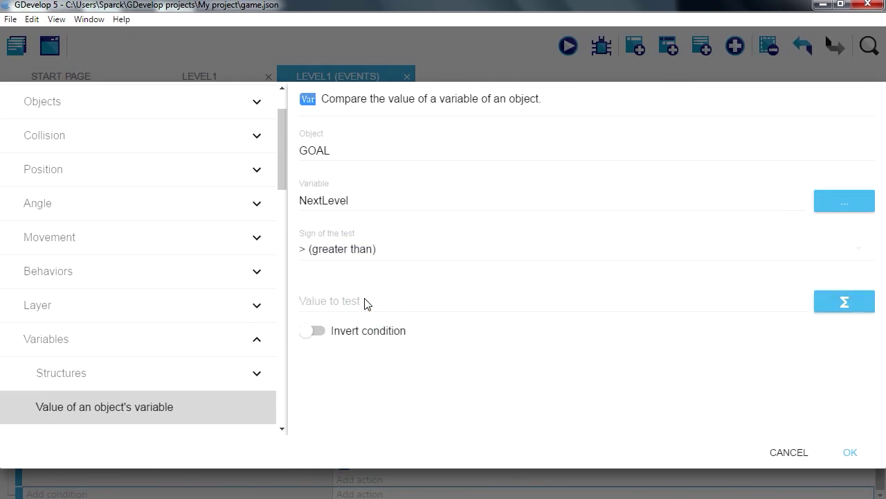
left_click(362, 298)
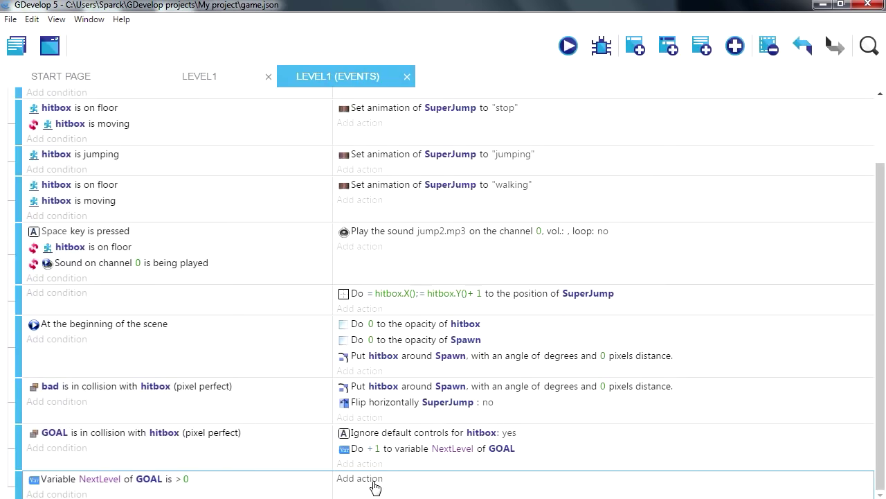
Step: In the event where GOAL's NextLevel is greater than 0, add an action that adds 1 to GOAL's NextLevel variable
left_click(406, 450)
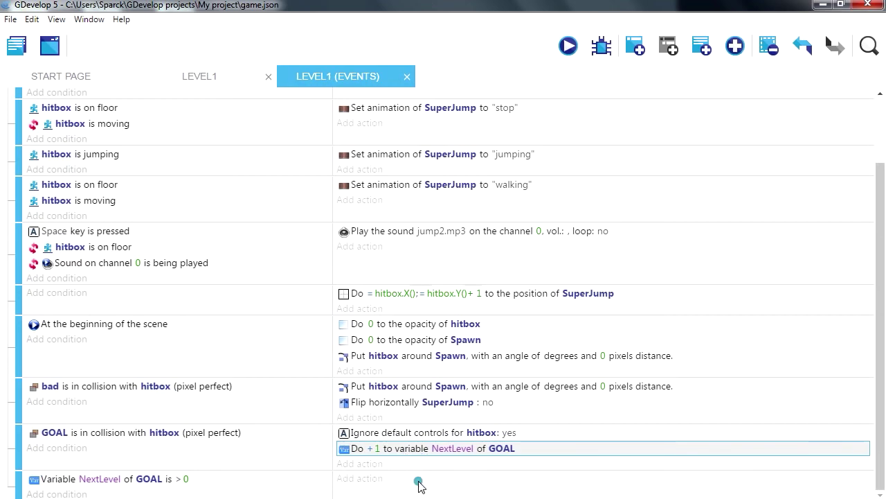
left_click(418, 484)
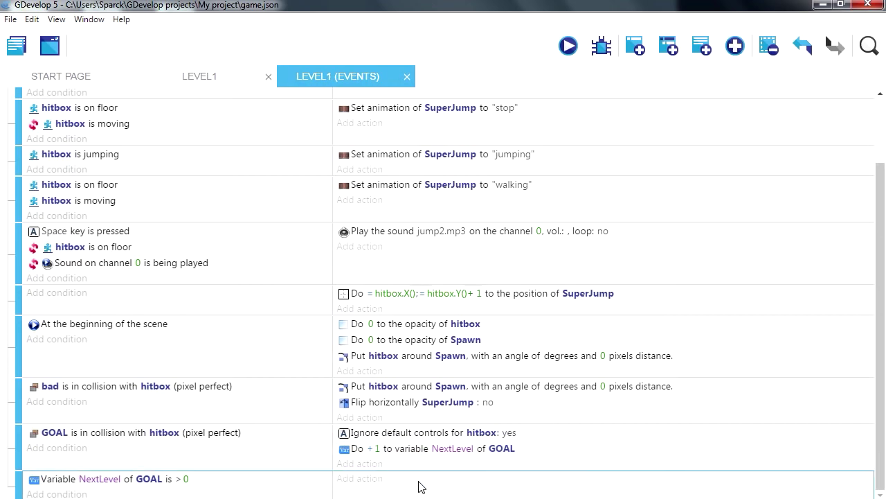
left_click(361, 479)
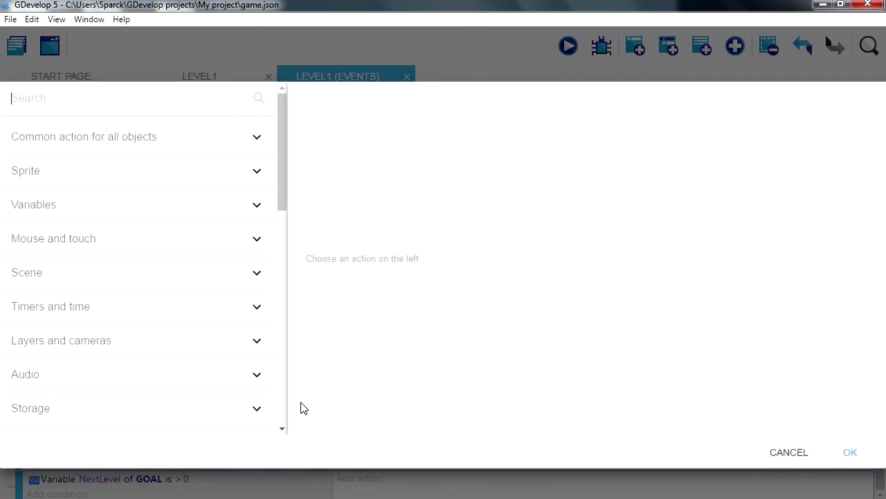
left_click(257, 137)
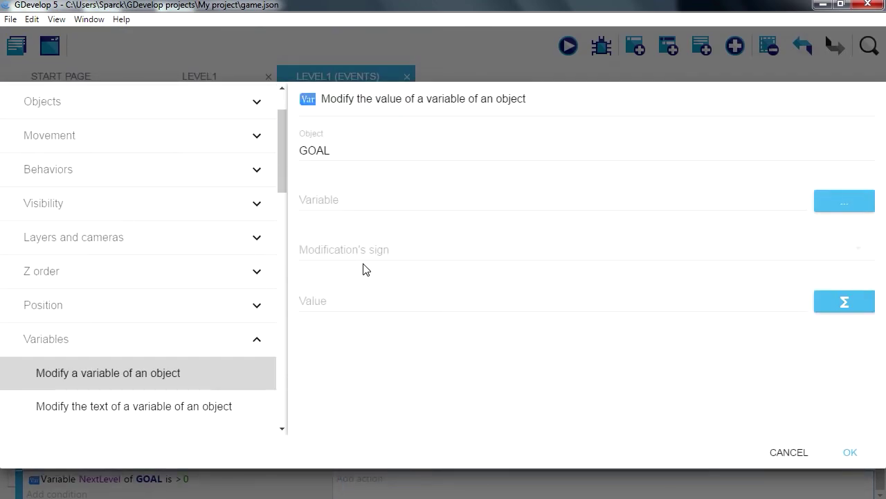
left_click(346, 193)
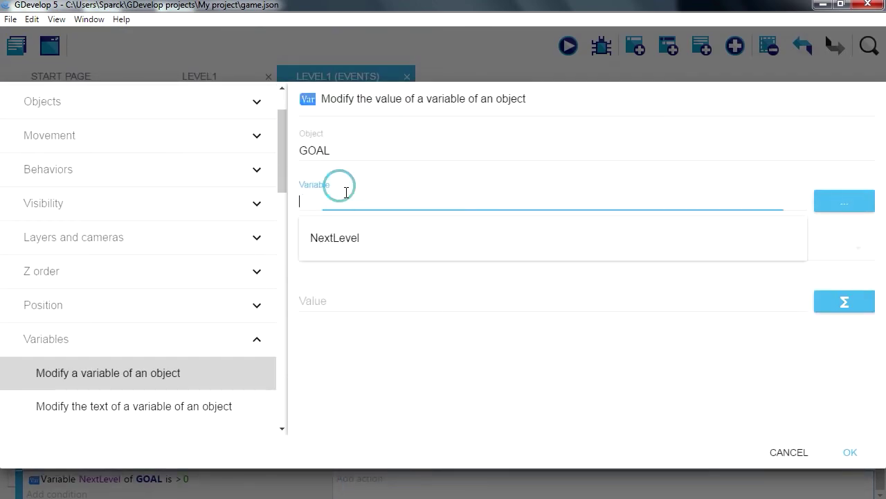
left_click(350, 239)
left_click(350, 249)
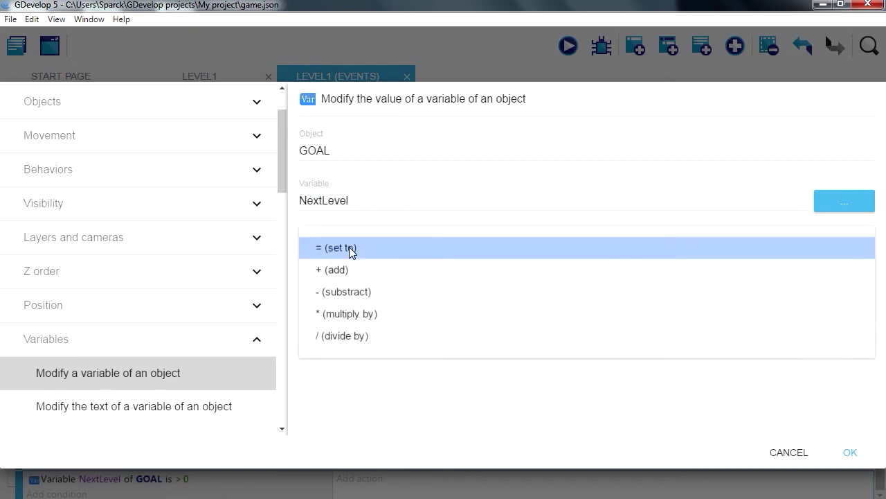
left_click(358, 277)
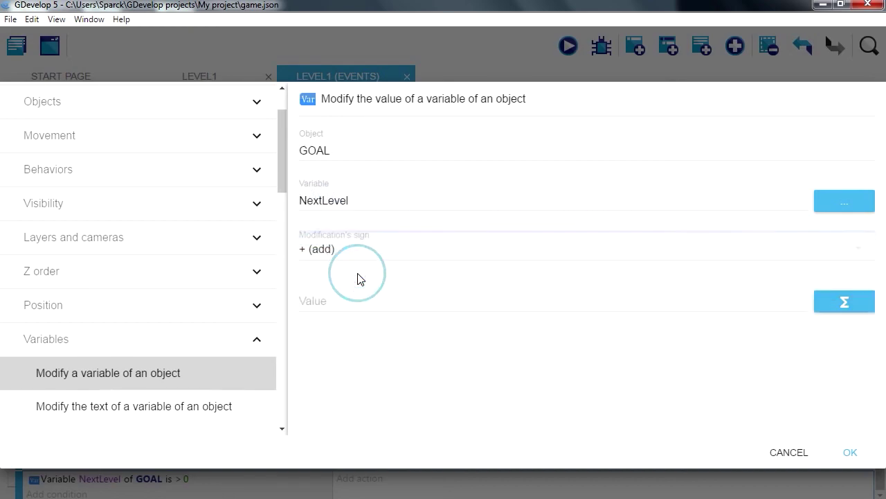
left_click(346, 303)
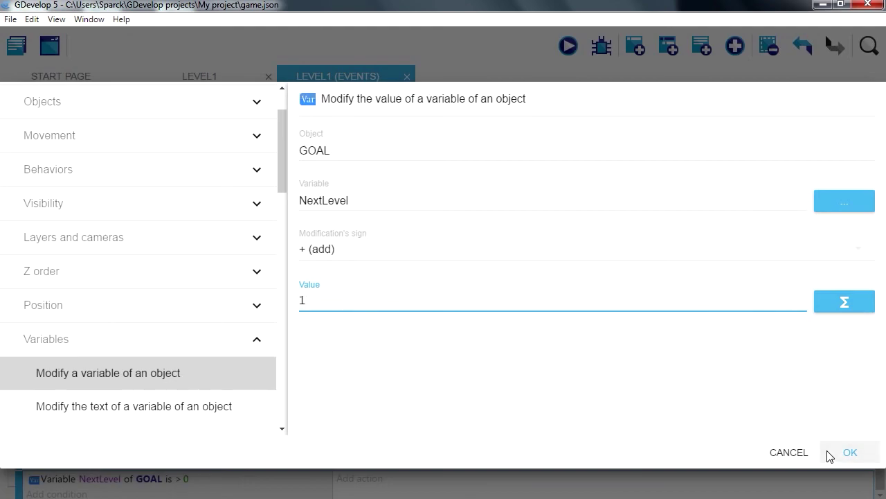
left_click(849, 452)
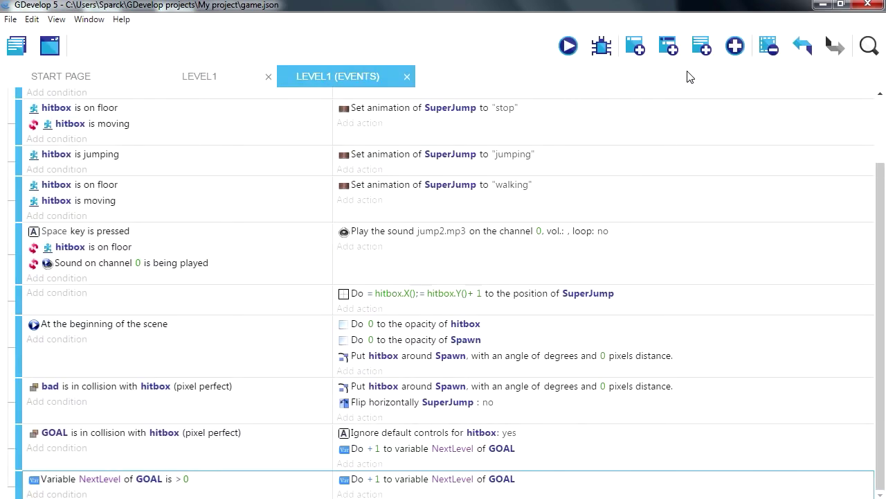
Step: Add a new event below it with the condition that GOAL's NextLevel variable is greater than 100
left_click(636, 47)
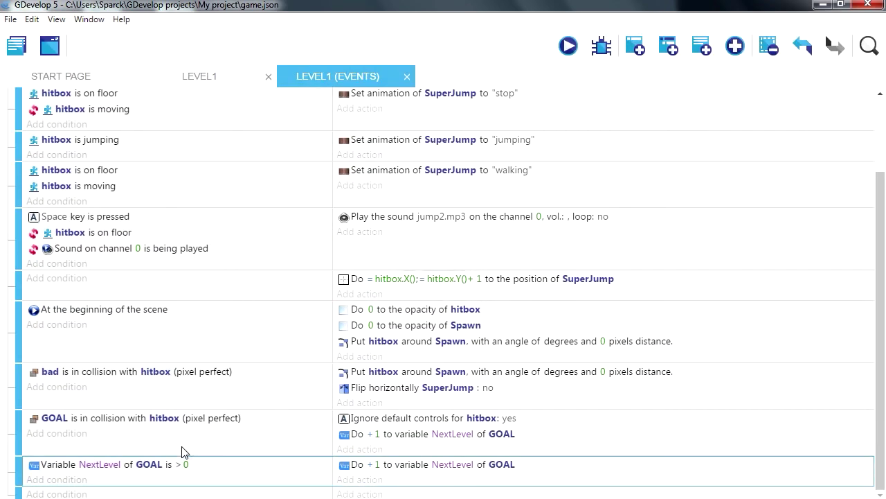
left_click(61, 493)
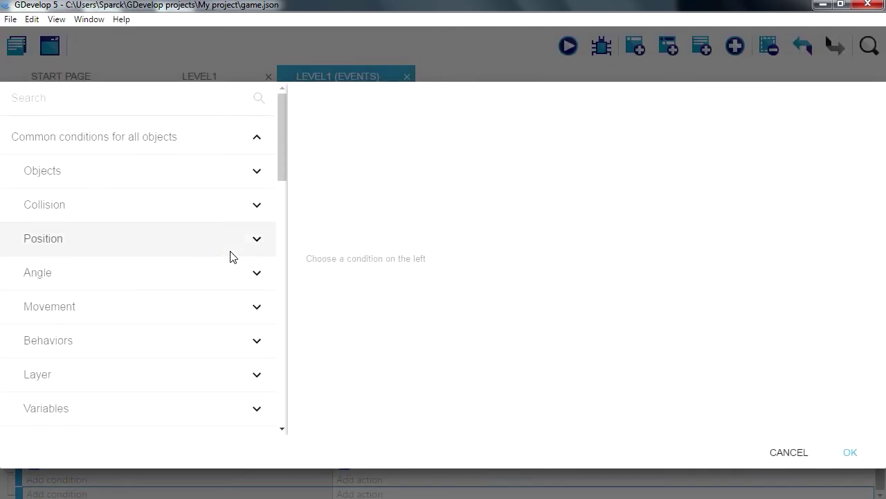
scroll(231, 256, "down", 2)
scroll(235, 257, "up", 1)
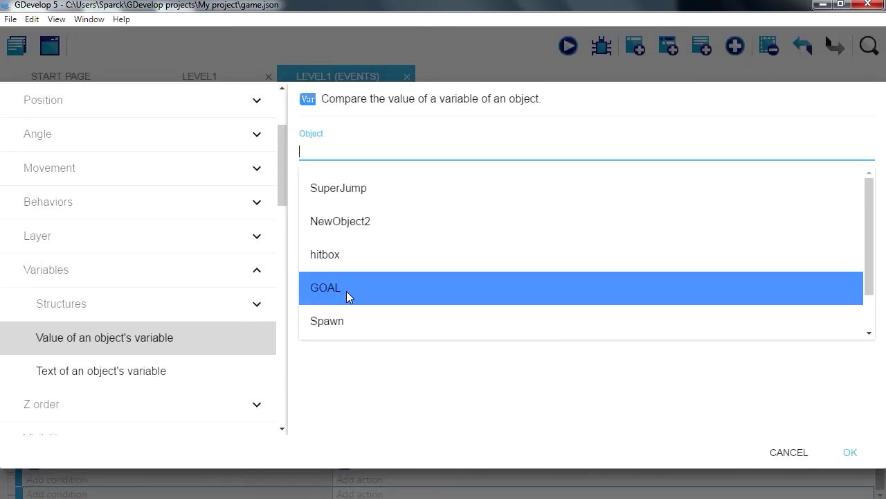
left_click(345, 293)
left_click(329, 196)
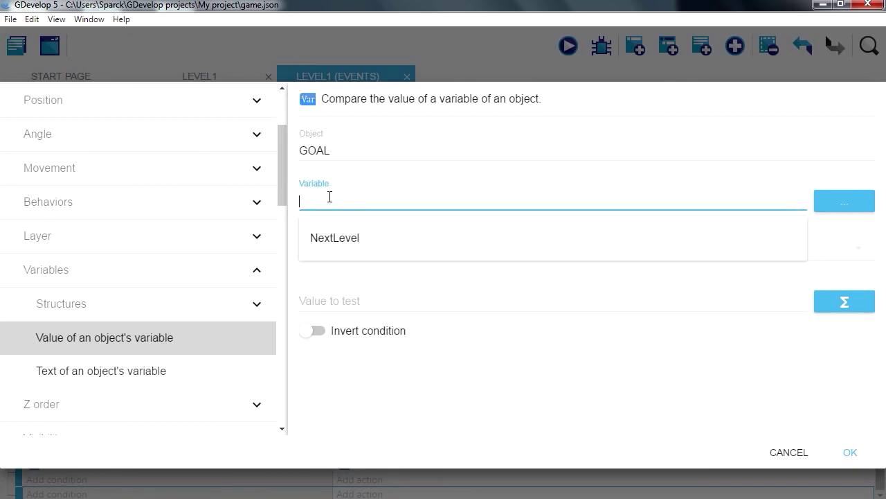
left_click(346, 239)
left_click(347, 251)
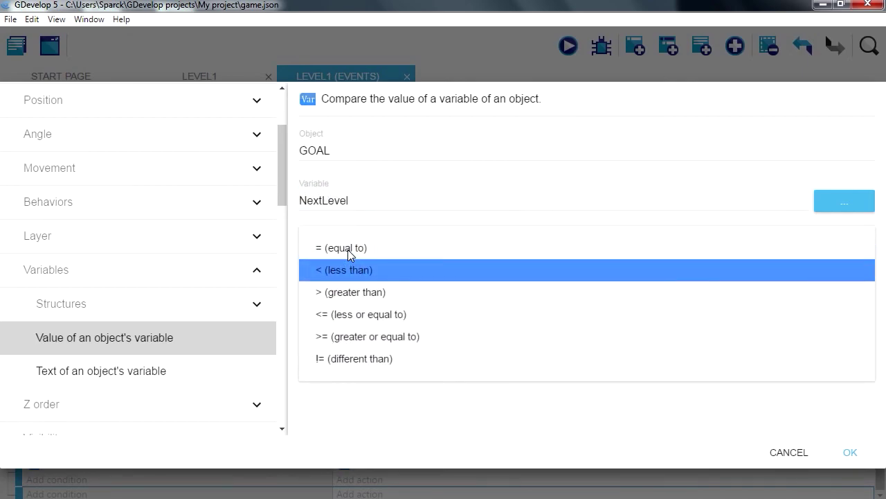
left_click(369, 293)
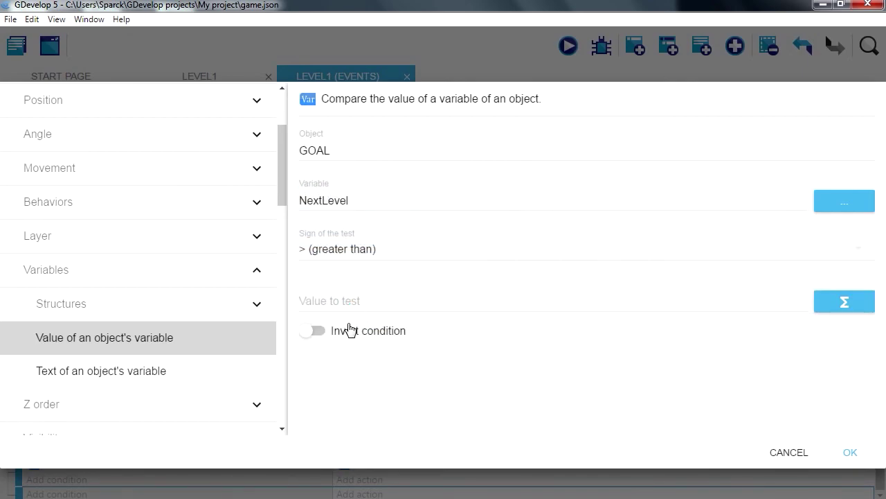
left_click(343, 299)
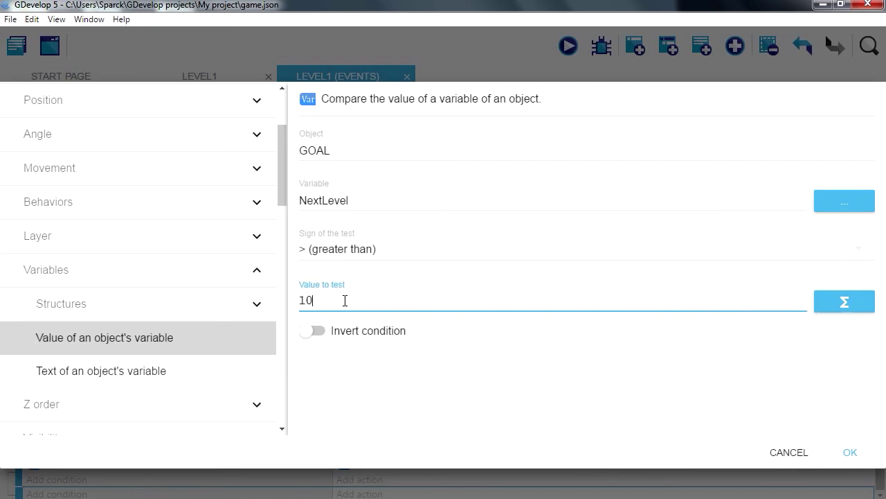
key("Return")
Step: Give the NextLevel > 100 event a "Change the scene" action to "Level2" that also stops any other paused scenes
left_click(360, 493)
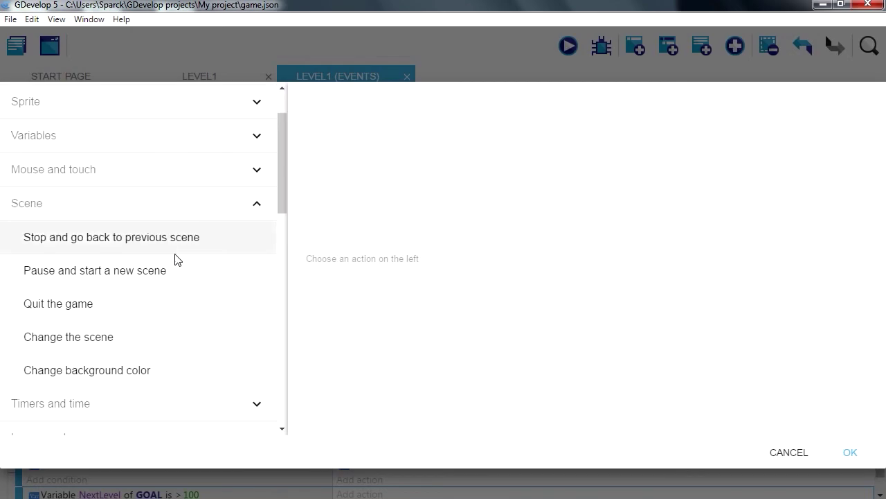
left_click(111, 345)
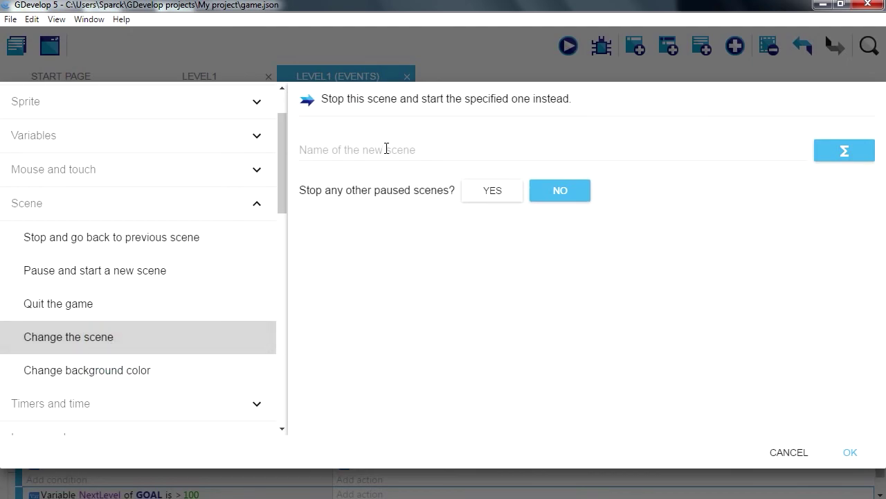
left_click(387, 149)
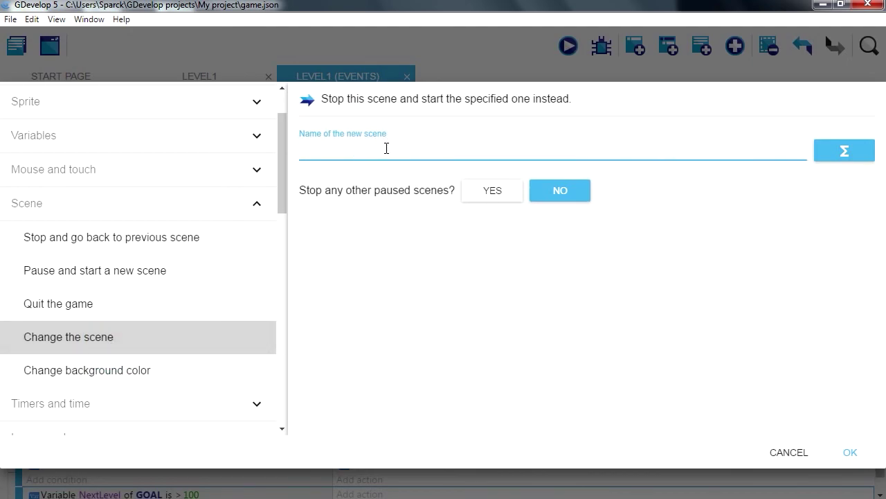
type("\"Level2")
left_click(500, 201)
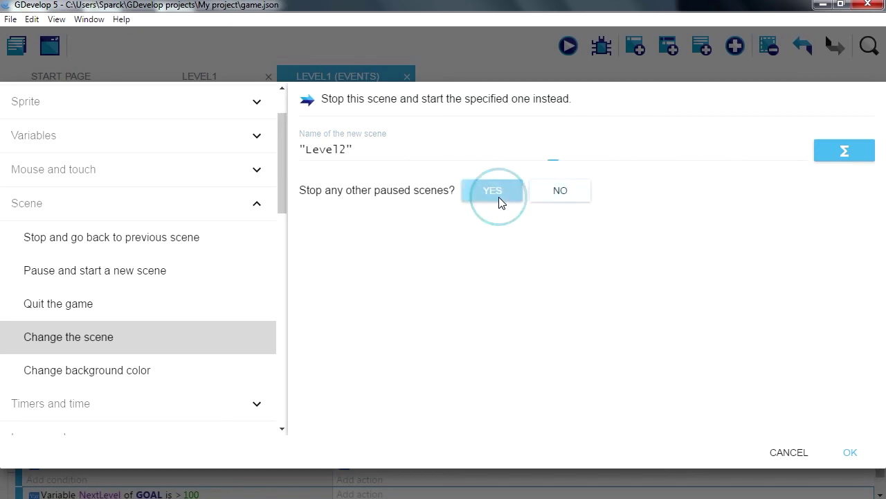
left_click(846, 451)
Step: Preview the game and play through Level1 to the goal flag, continuing into Level2 to test the scene change
left_click(568, 46)
key("Right")
key("space")
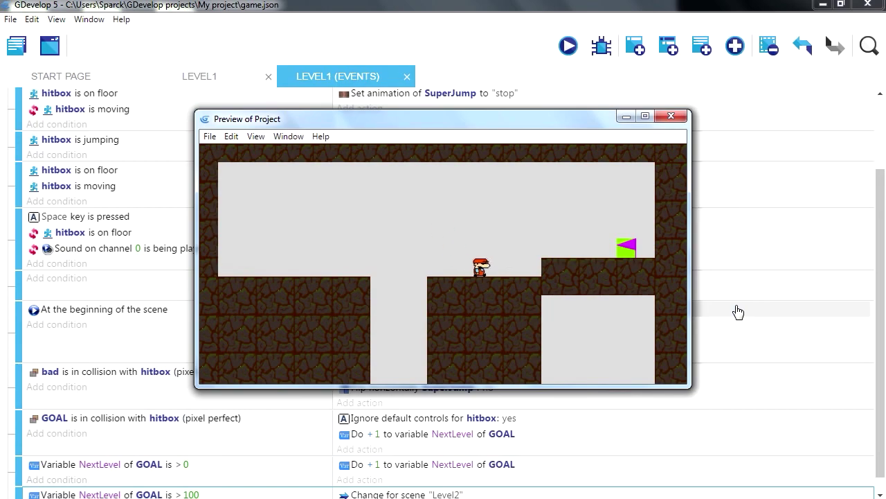
key("space")
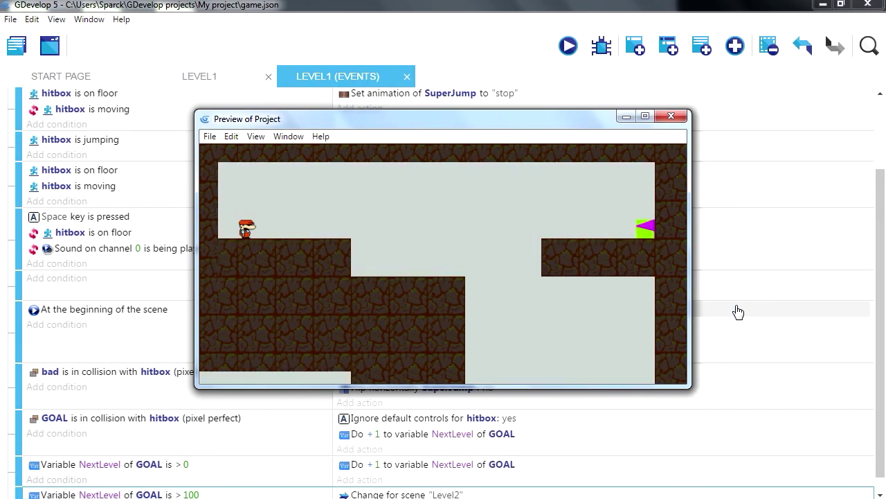
key("Right")
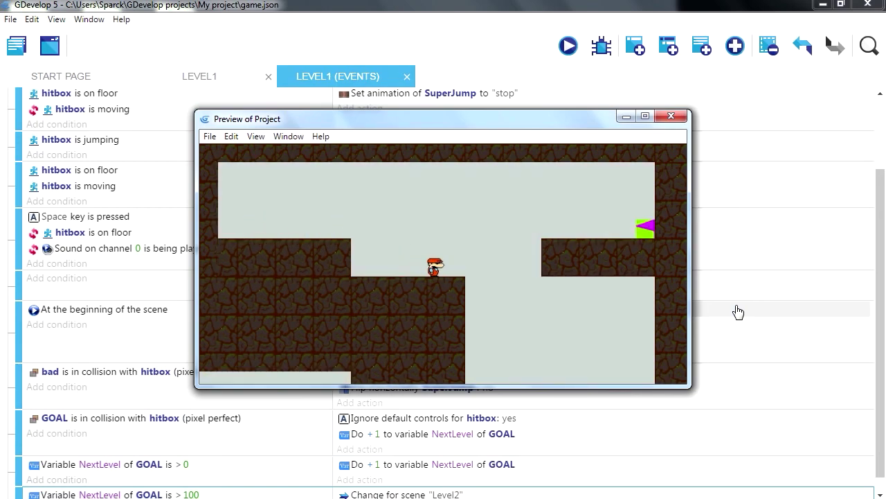